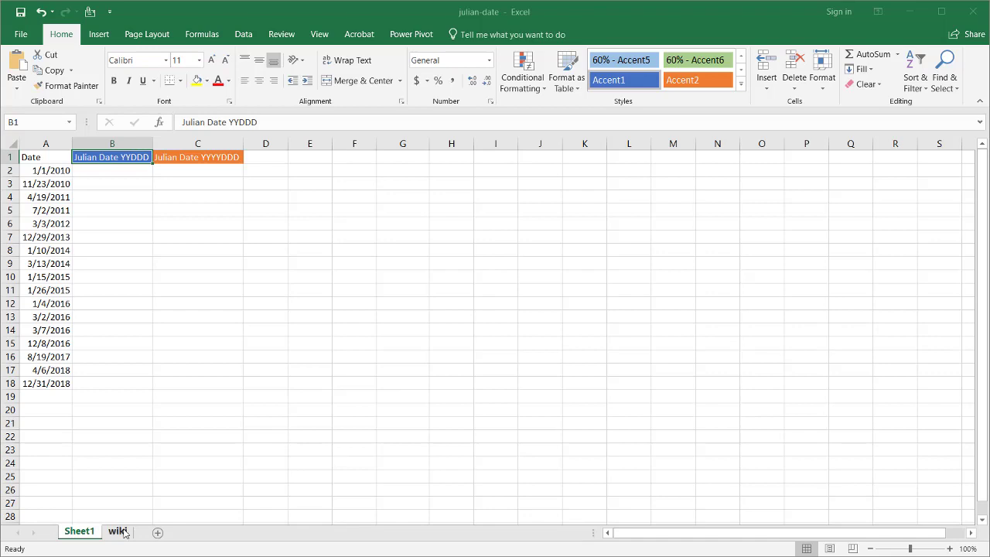
Look over the Julian day article on the wiki sheet and return to Sheet1.
{"action": "left_click", "coordinate": [118, 531]}
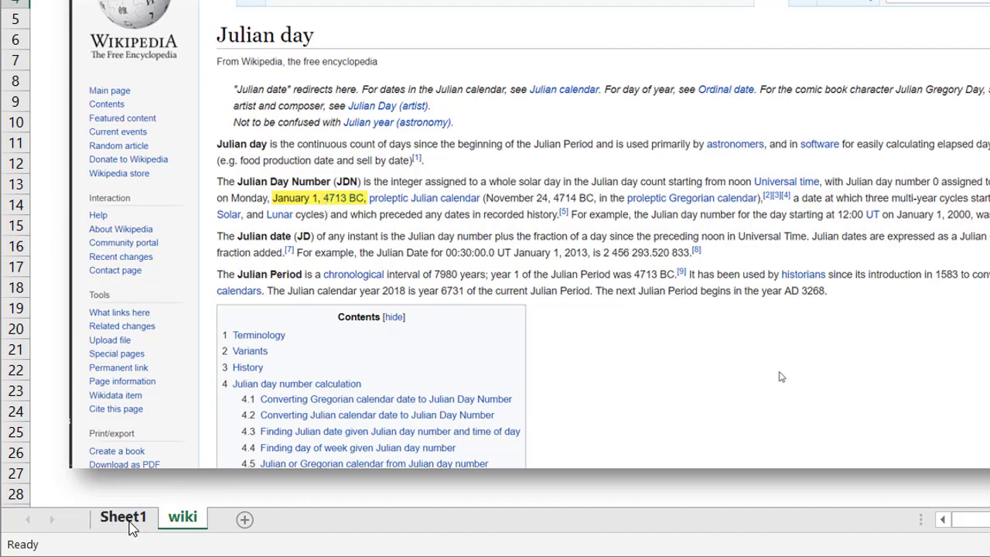
{"action": "left_click", "coordinate": [127, 523]}
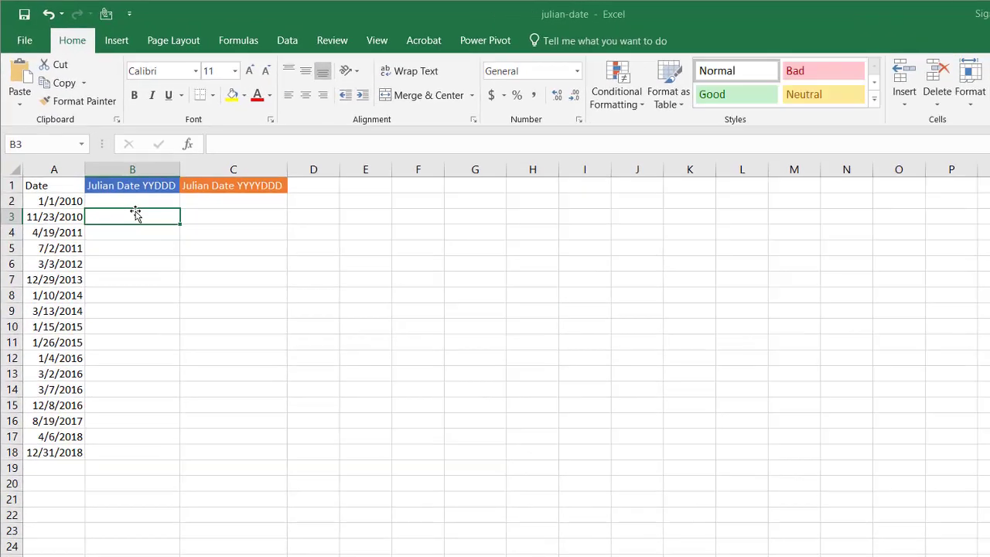
Begin the formula in cell B2 with =RIGHT(YEAR(A2),2) to extract the two-digit year.
{"action": "left_click", "coordinate": [117, 174]}
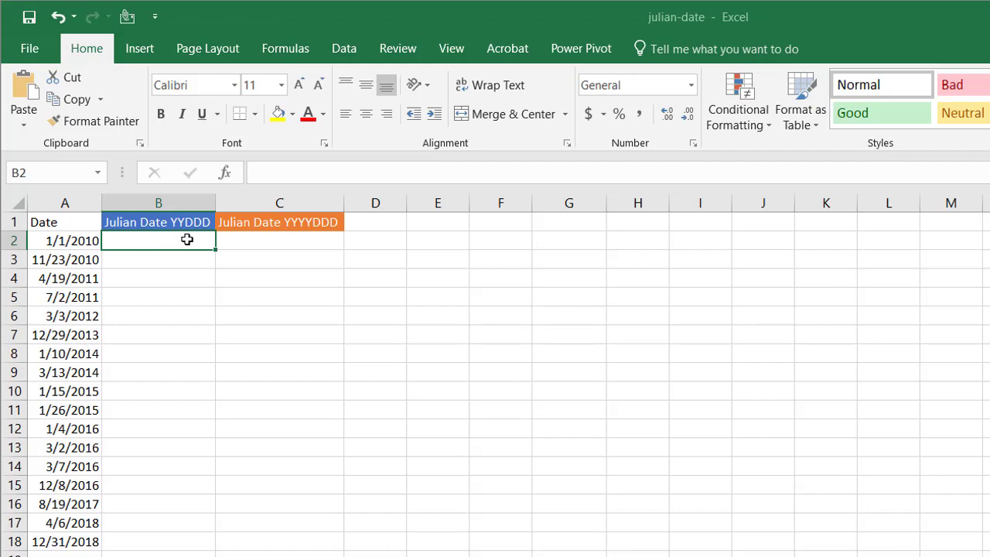
{"action": "type", "text": "="}
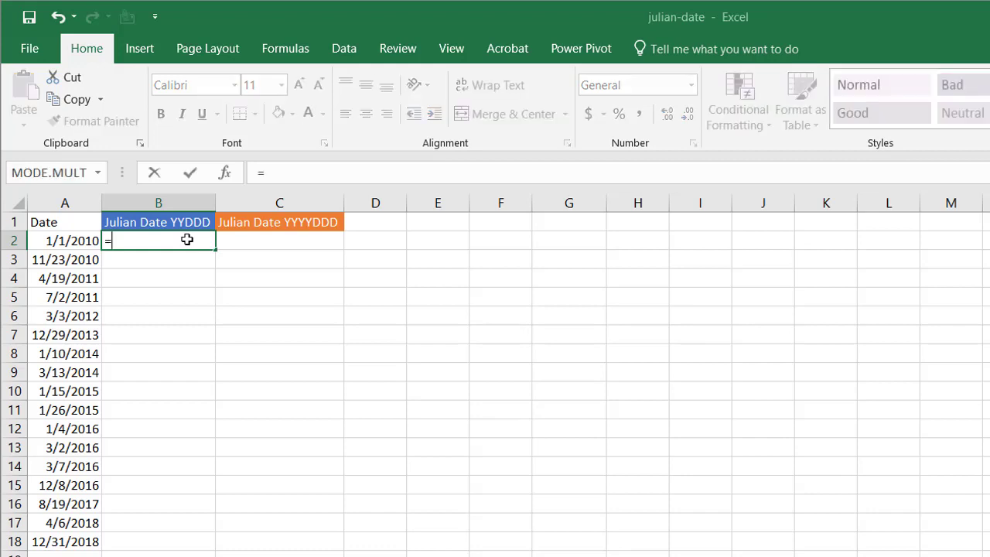
{"action": "type", "text": "right"}
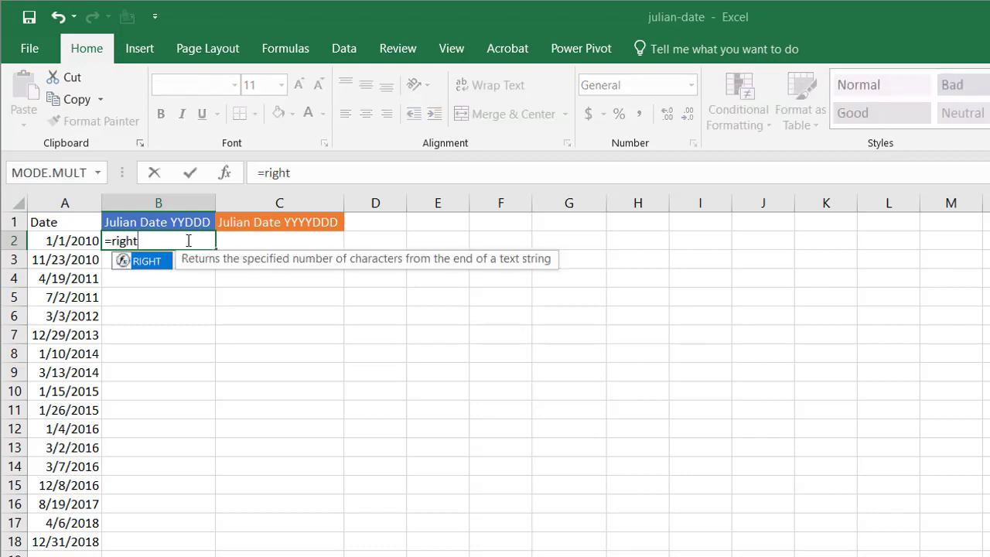
{"action": "type", "text": "("}
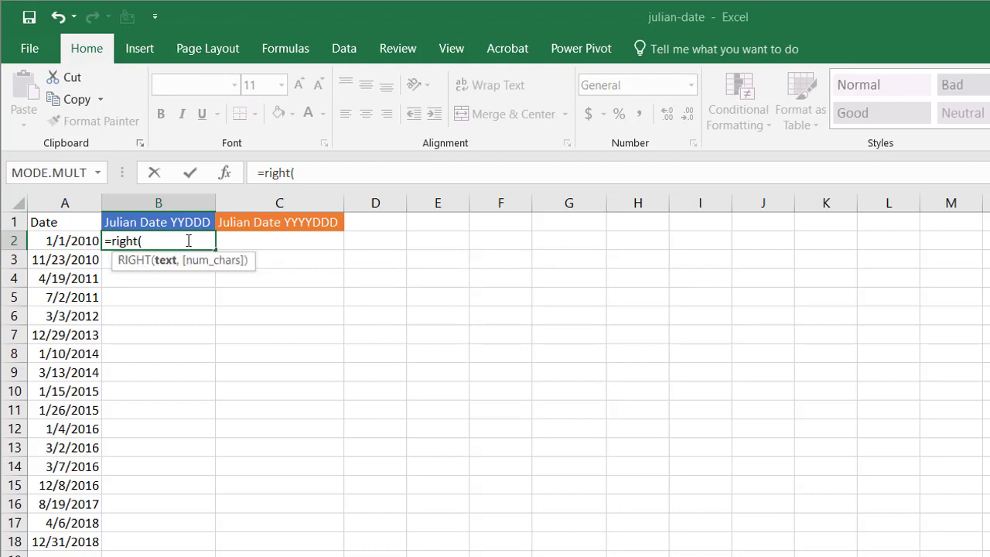
{"action": "type", "text": "year"}
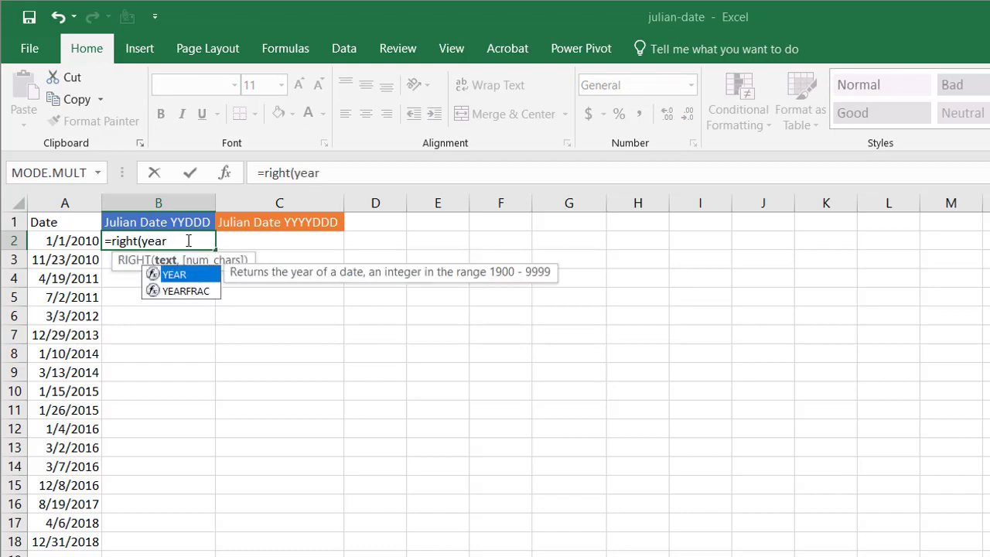
{"action": "key", "text": "Tab"}
{"action": "left_click", "coordinate": [53, 241]}
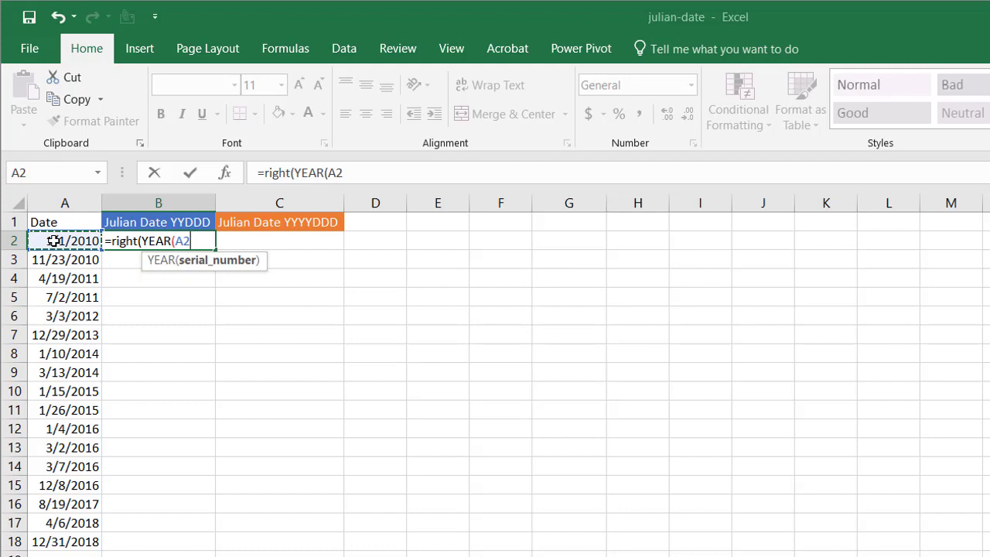
{"action": "type", "text": "),2"}
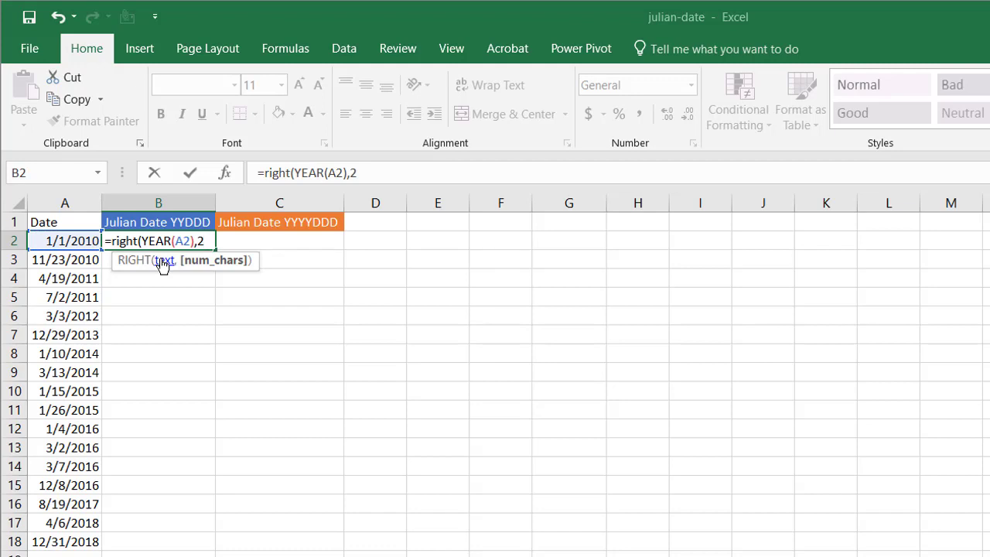
{"action": "type", "text": ")"}
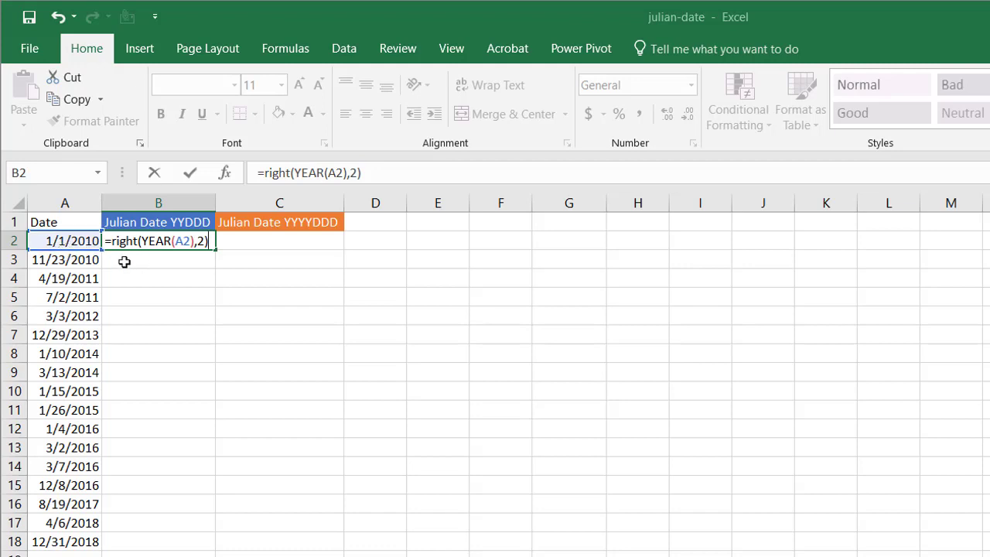
Extend the B2 formula with &A2-DATE( to append A2 minus a DATE function.
{"action": "type", "text": "&"}
{"action": "left_click", "coordinate": [62, 244]}
{"action": "type", "text": "-"}
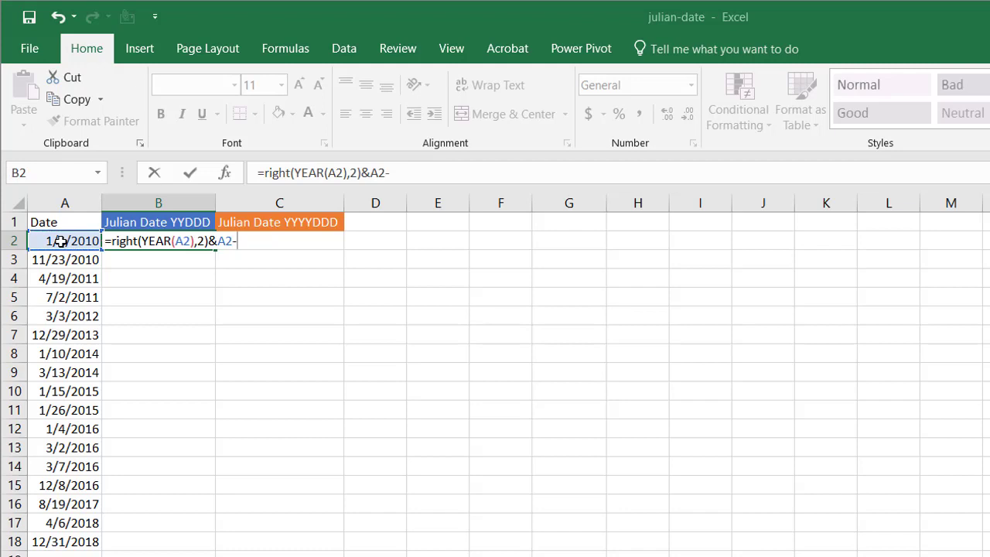
{"action": "type", "text": "date"}
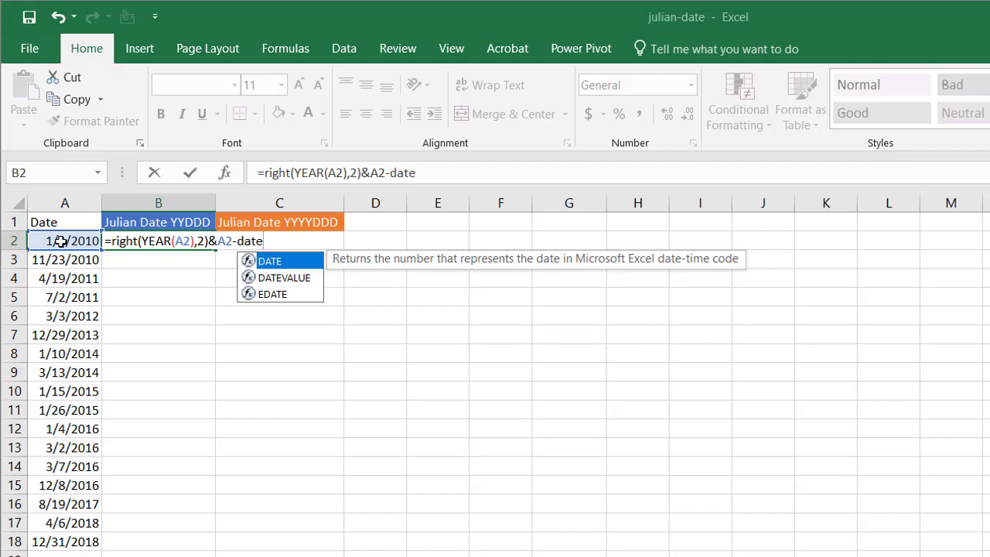
{"action": "type", "text": "("}
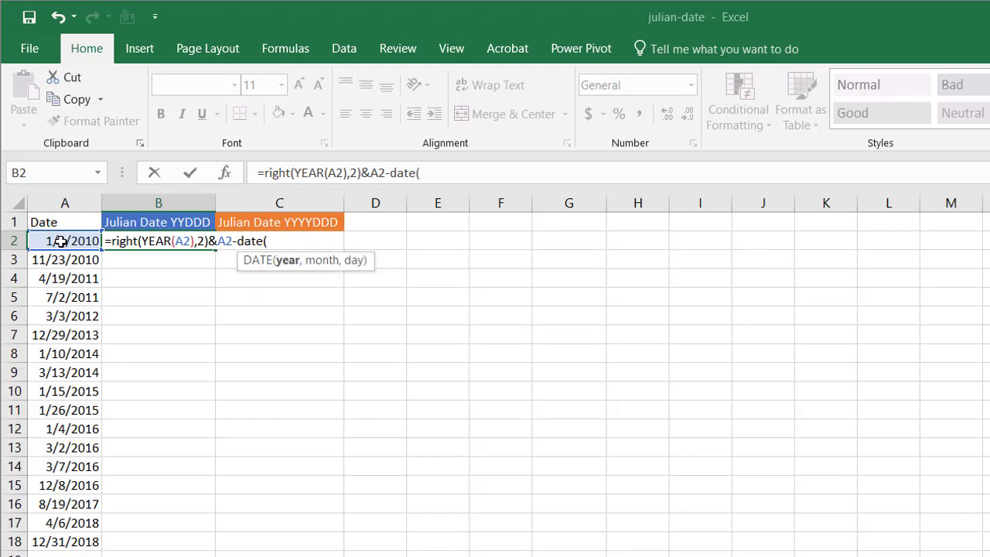
Complete the DATE function in B2 with the arguments YEAR(A2),1,0 and enter the formula.
{"action": "type", "text": "year"}
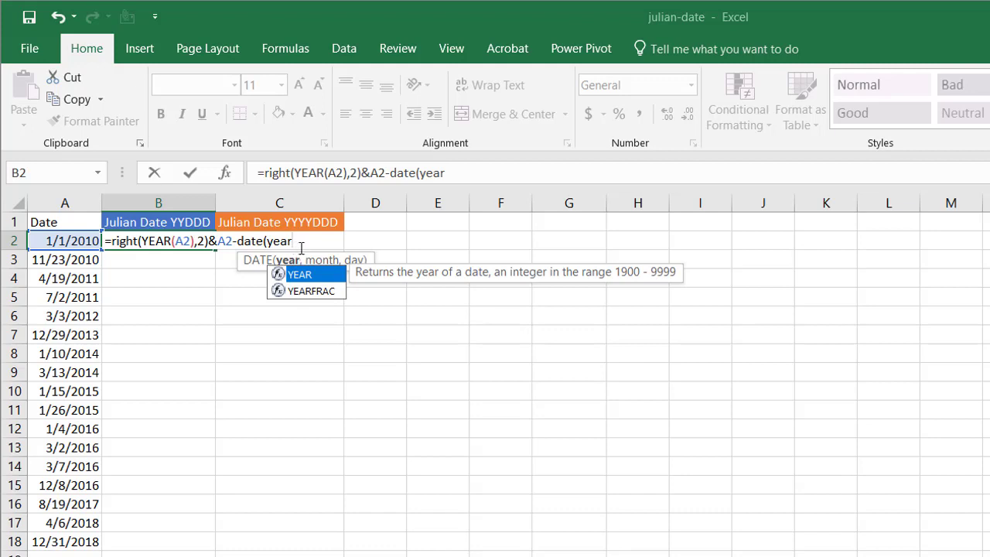
{"action": "left_click", "coordinate": [65, 246]}
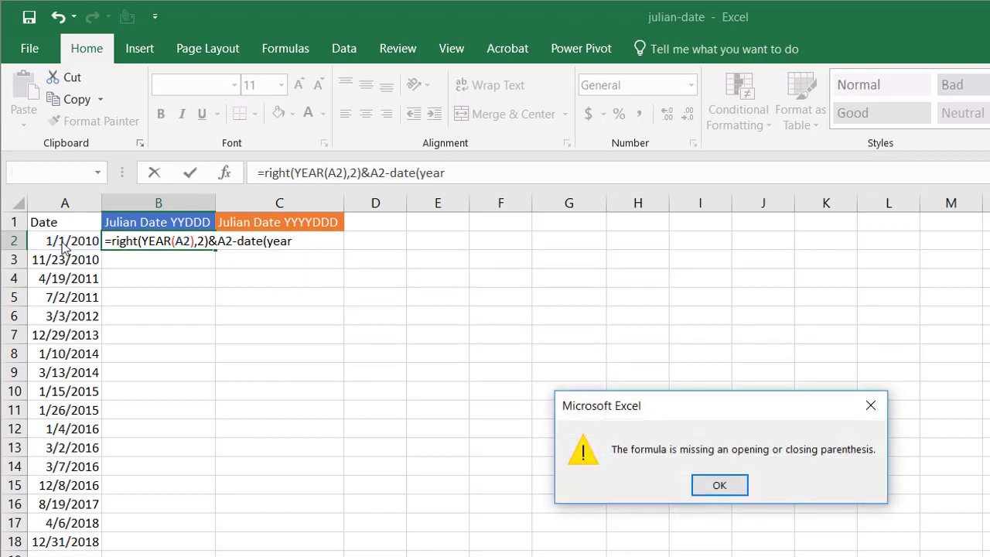
{"action": "left_click", "coordinate": [740, 490]}
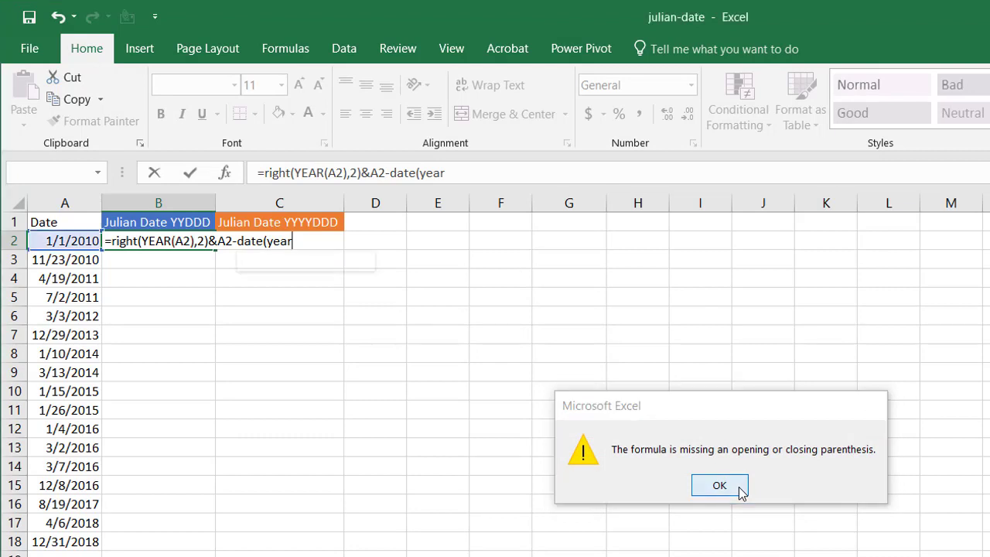
{"action": "left_click", "coordinate": [449, 173]}
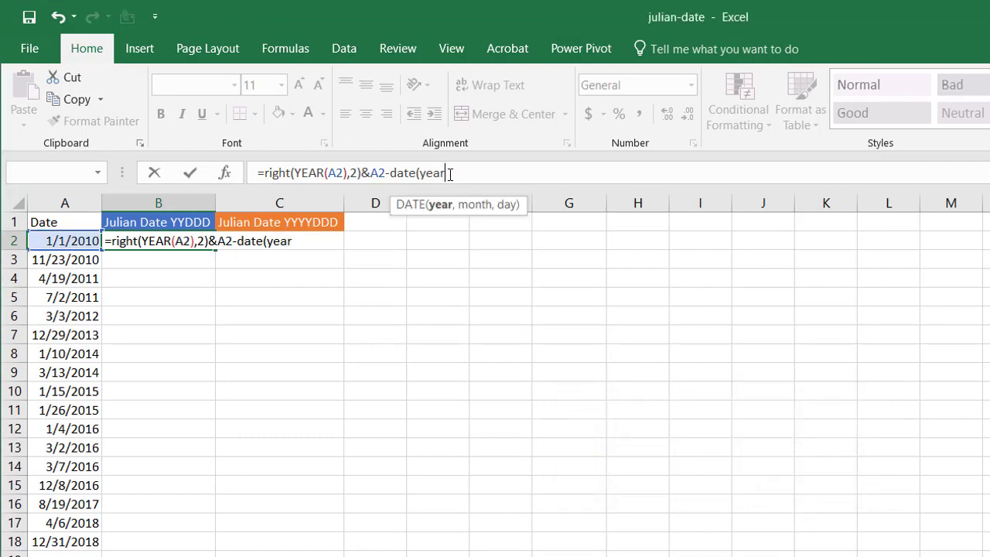
{"action": "type", "text": "("}
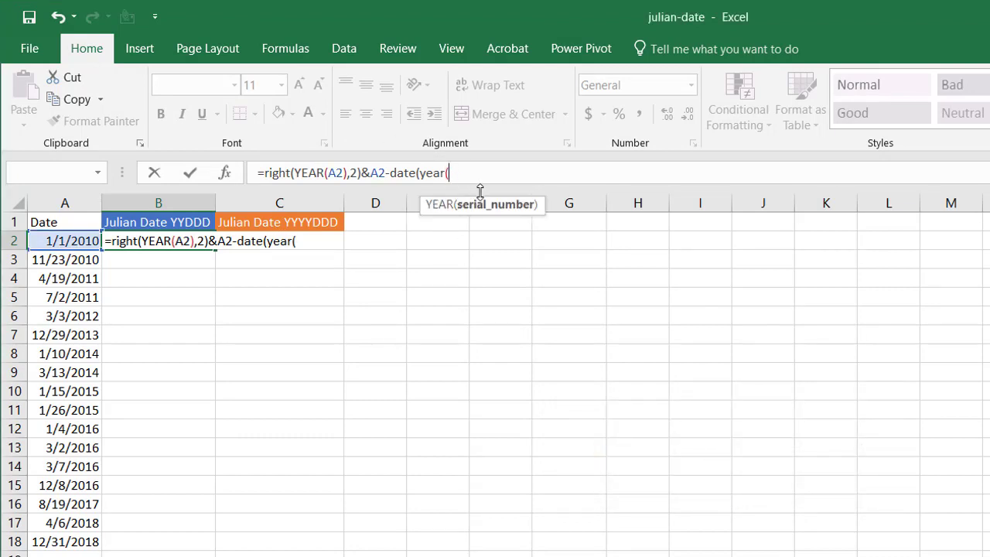
{"action": "left_click", "coordinate": [54, 243]}
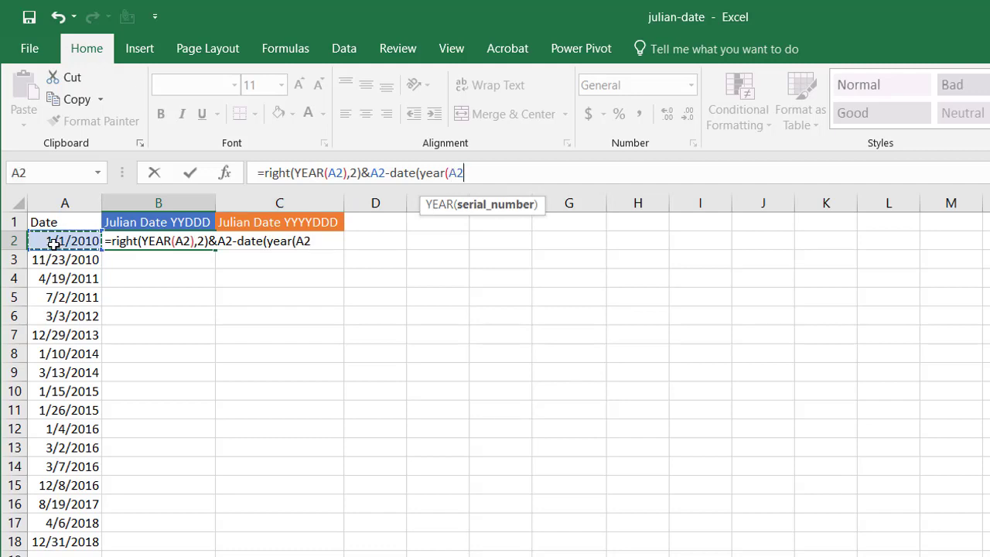
{"action": "type", "text": "),"}
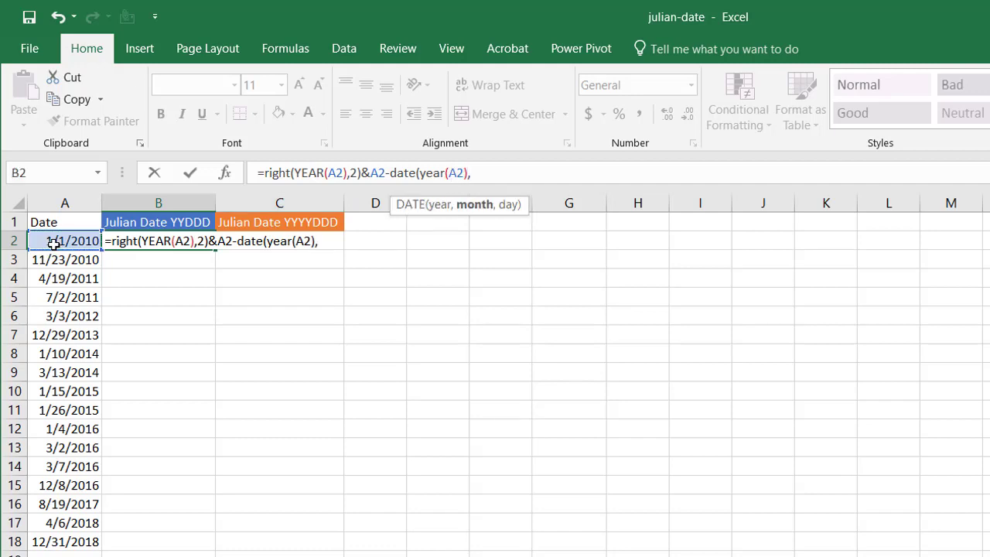
{"action": "type", "text": "1,"}
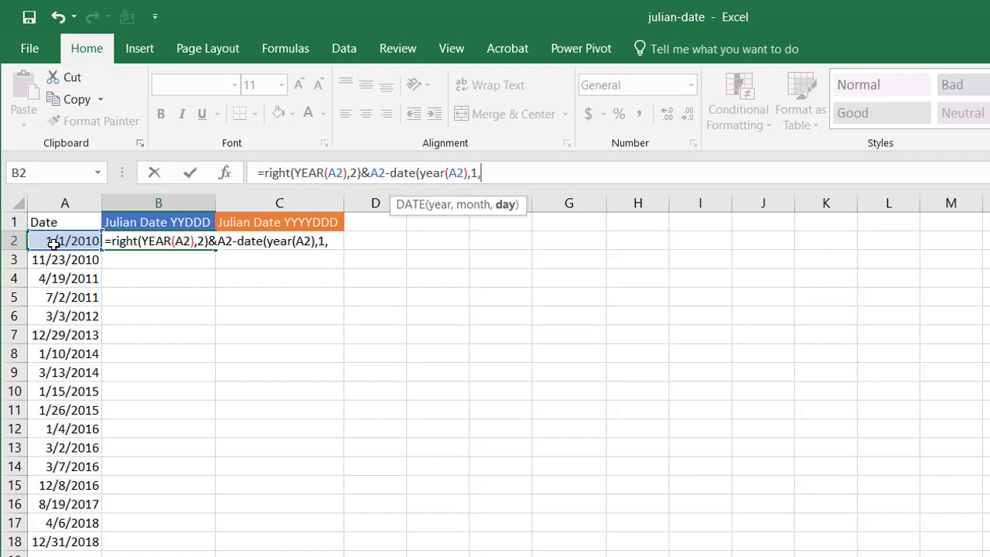
{"action": "type", "text": "0"}
{"action": "type", "text": ")"}
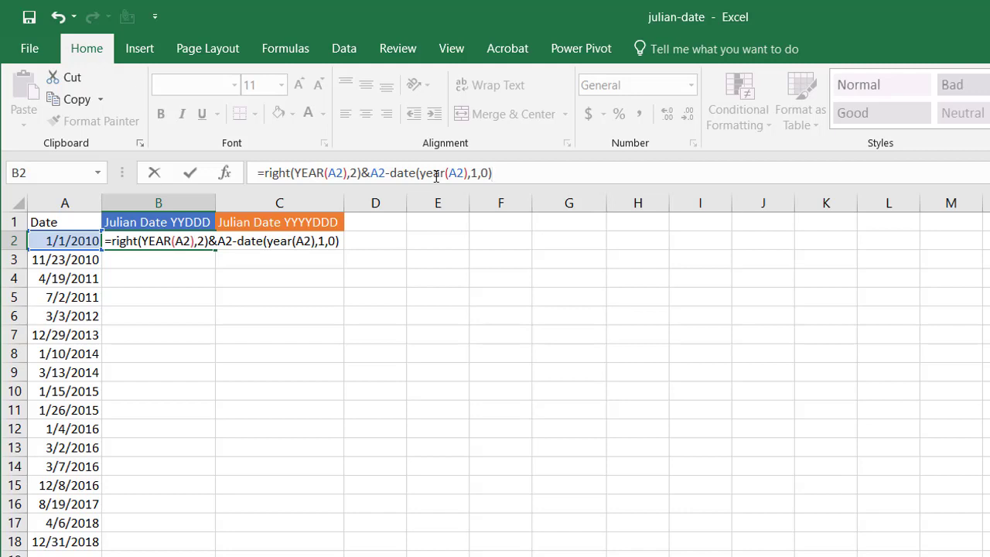
{"action": "key", "text": "Return"}
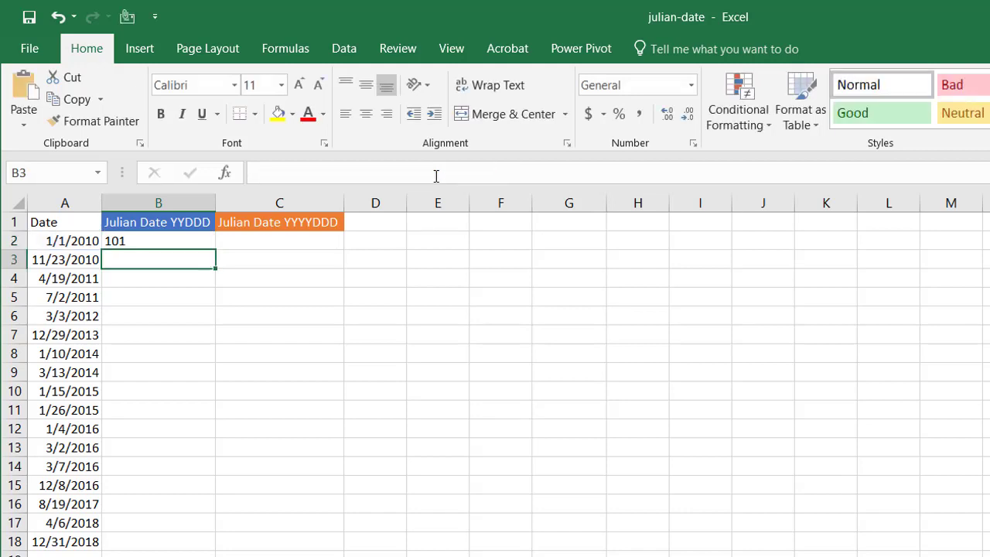
Step through the B2 formula with Evaluate Formula until every part is calculated.
{"action": "left_click", "coordinate": [147, 238]}
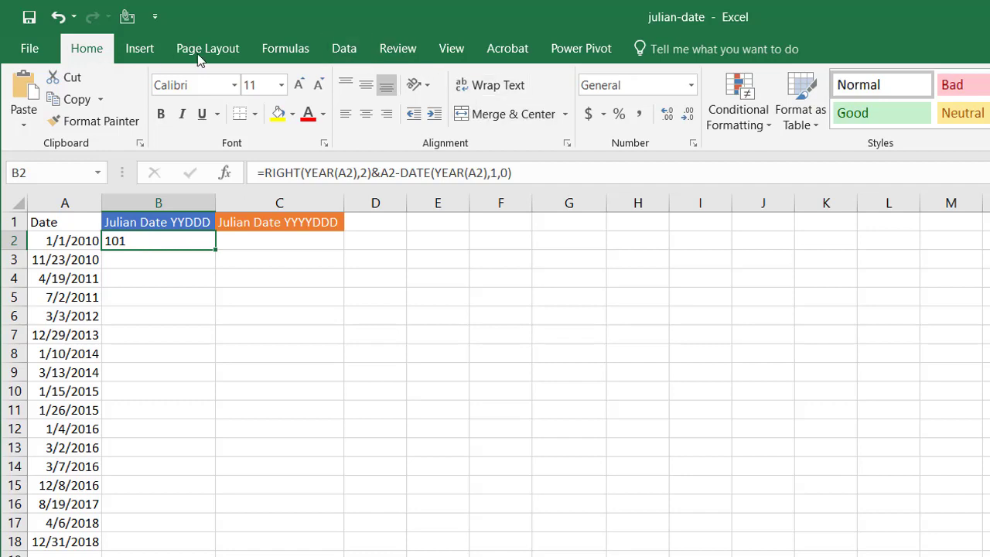
{"action": "left_click", "coordinate": [292, 54]}
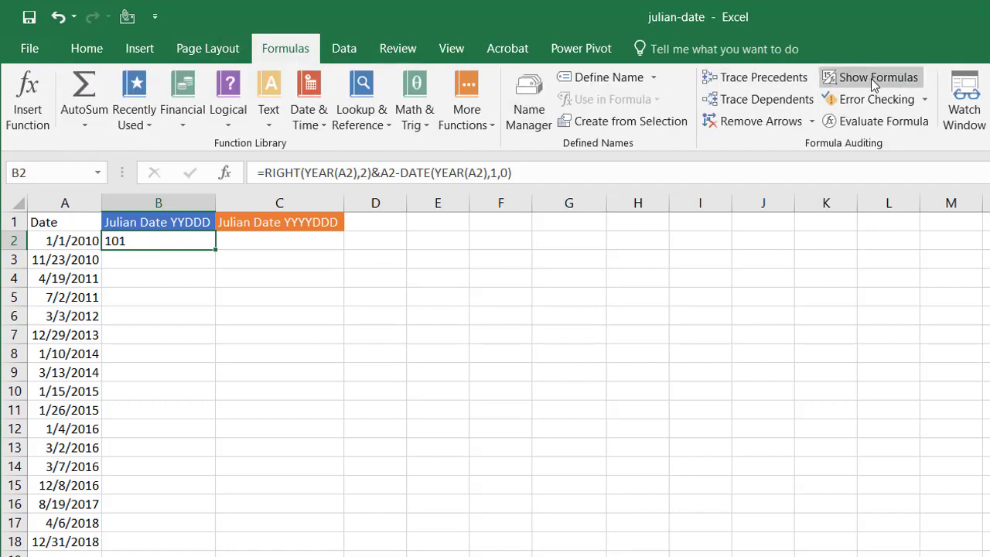
{"action": "left_click", "coordinate": [863, 123]}
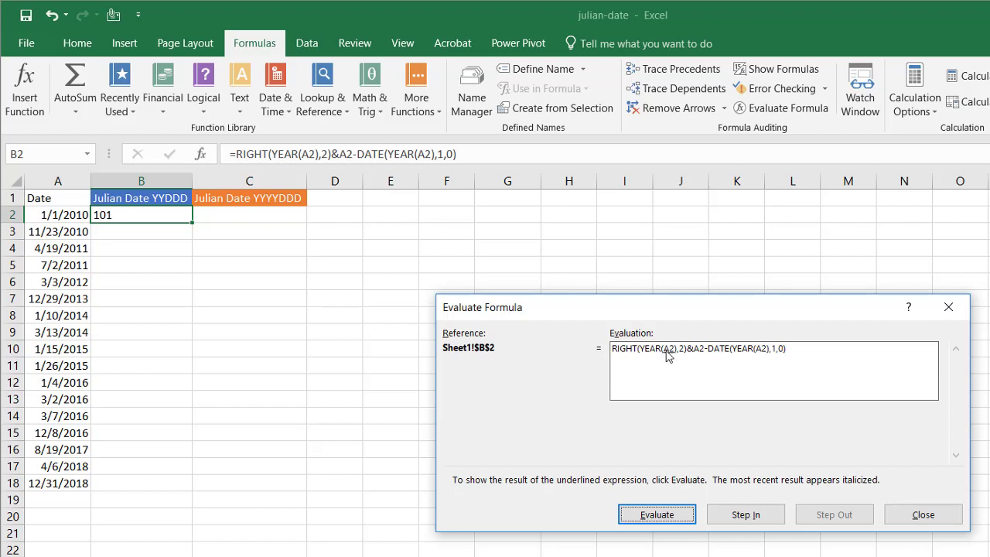
{"action": "left_click", "coordinate": [671, 514]}
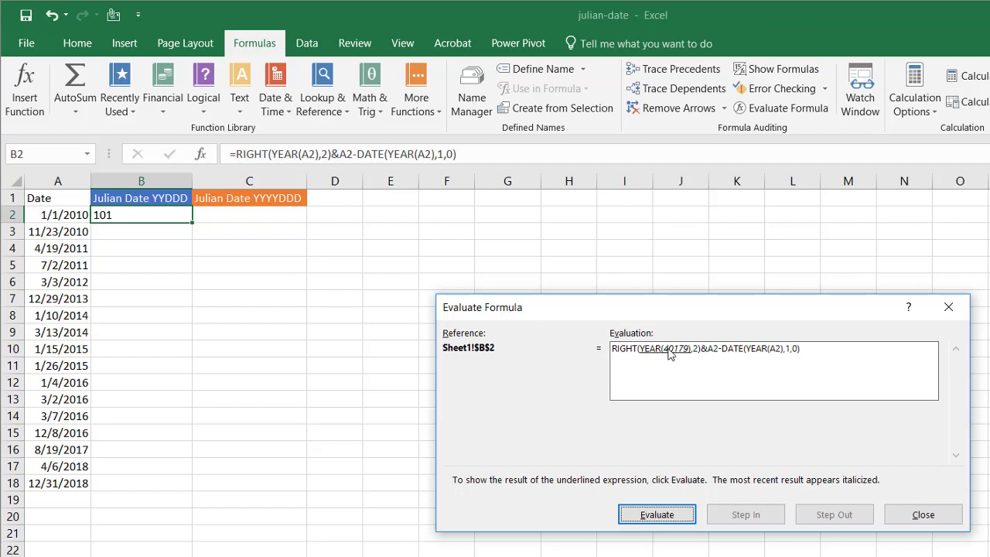
{"action": "left_click", "coordinate": [663, 516]}
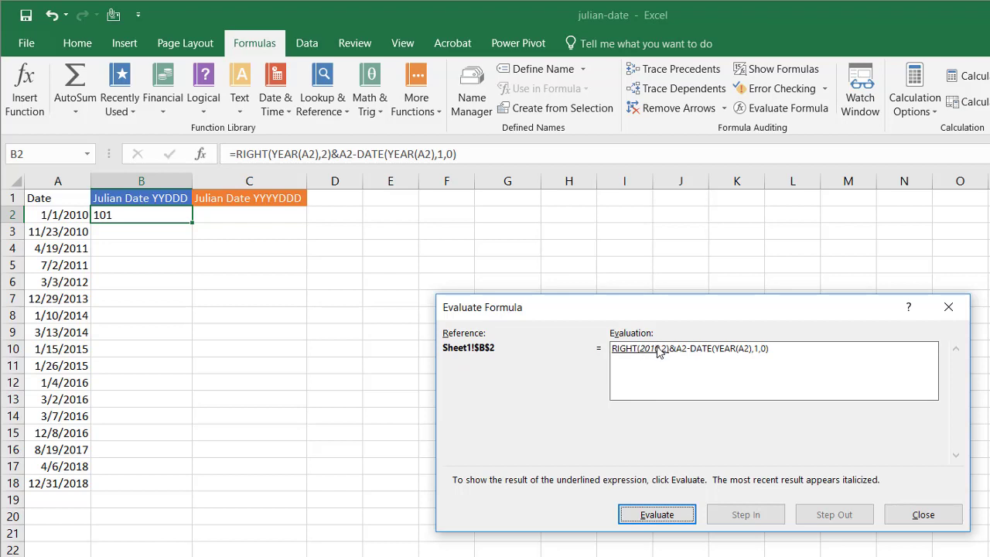
{"action": "left_click", "coordinate": [652, 516]}
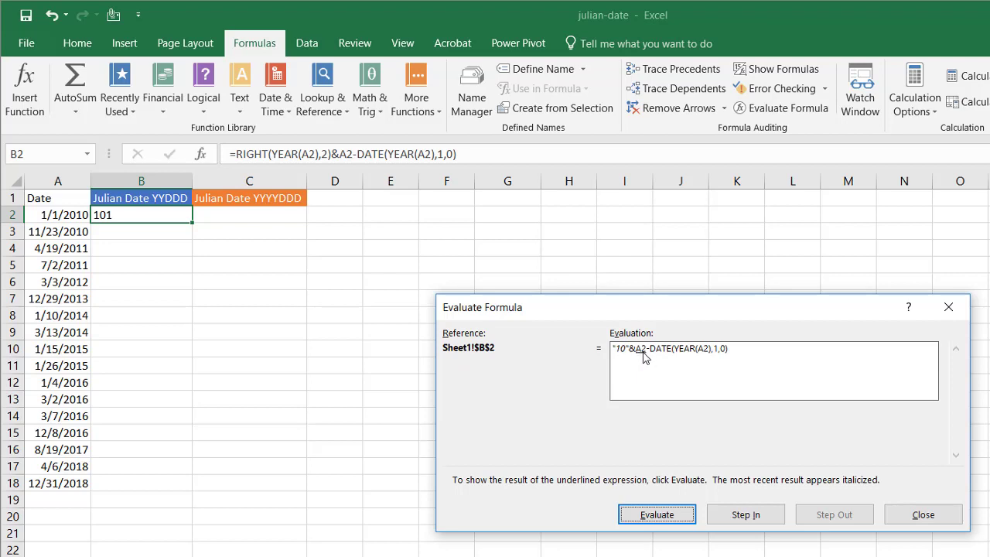
{"action": "left_click", "coordinate": [663, 518]}
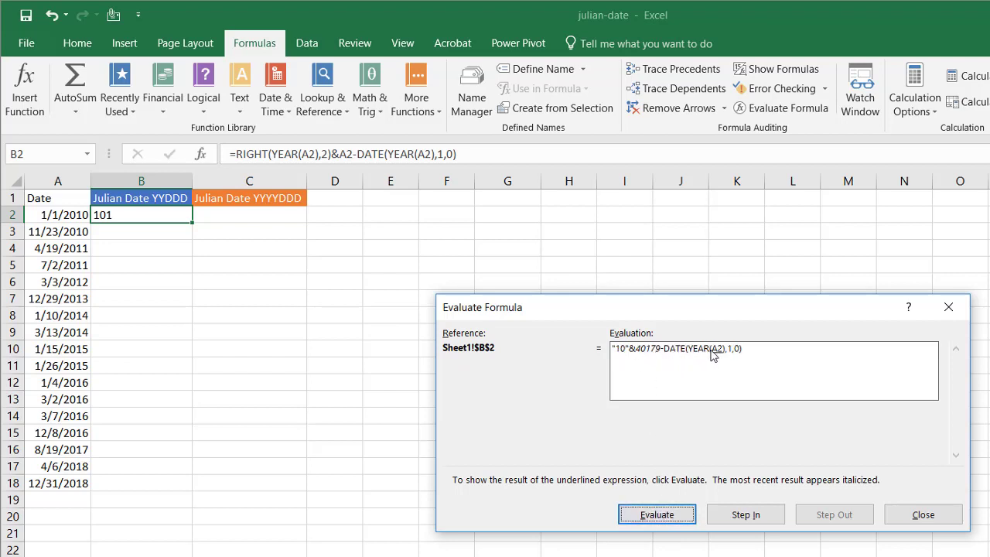
{"action": "left_click", "coordinate": [652, 514]}
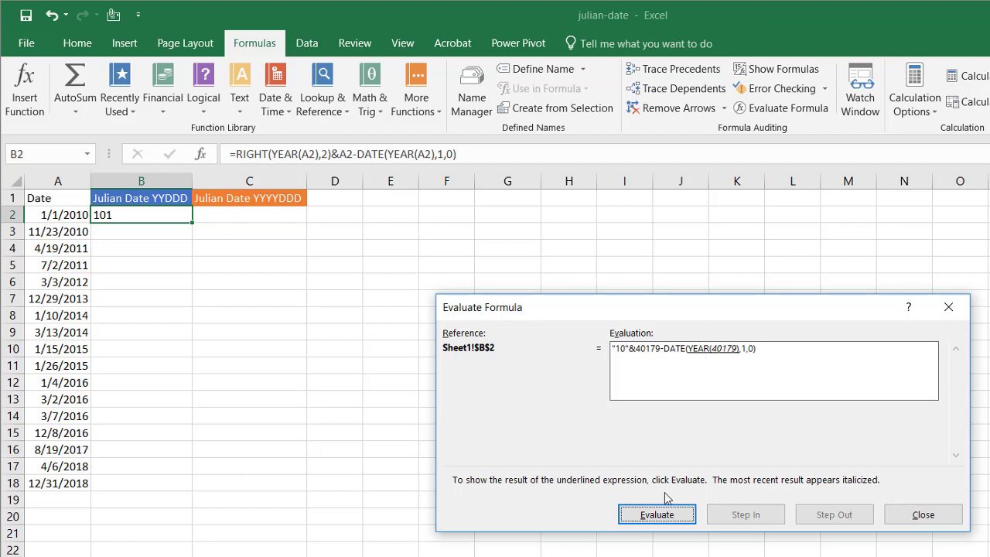
{"action": "left_click", "coordinate": [655, 516]}
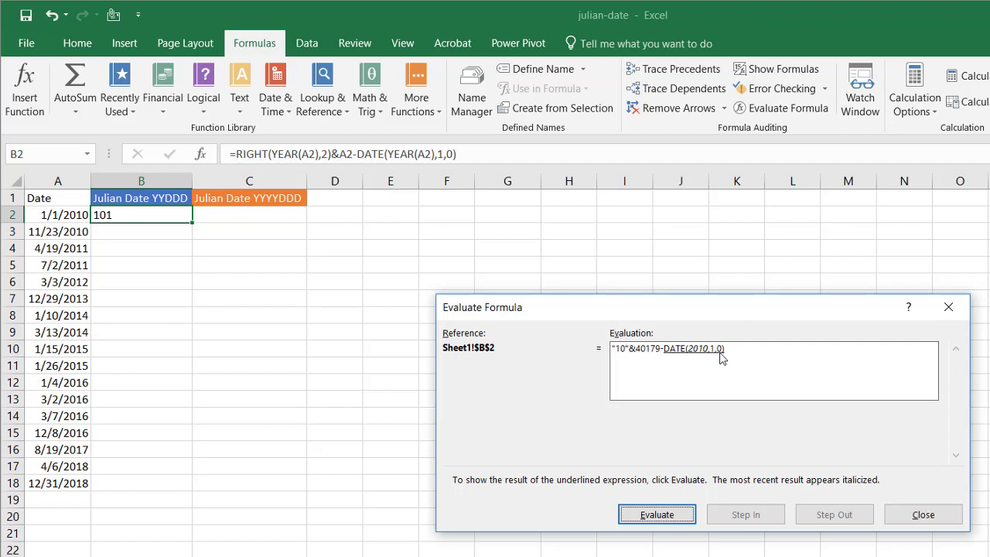
{"action": "left_click", "coordinate": [655, 516]}
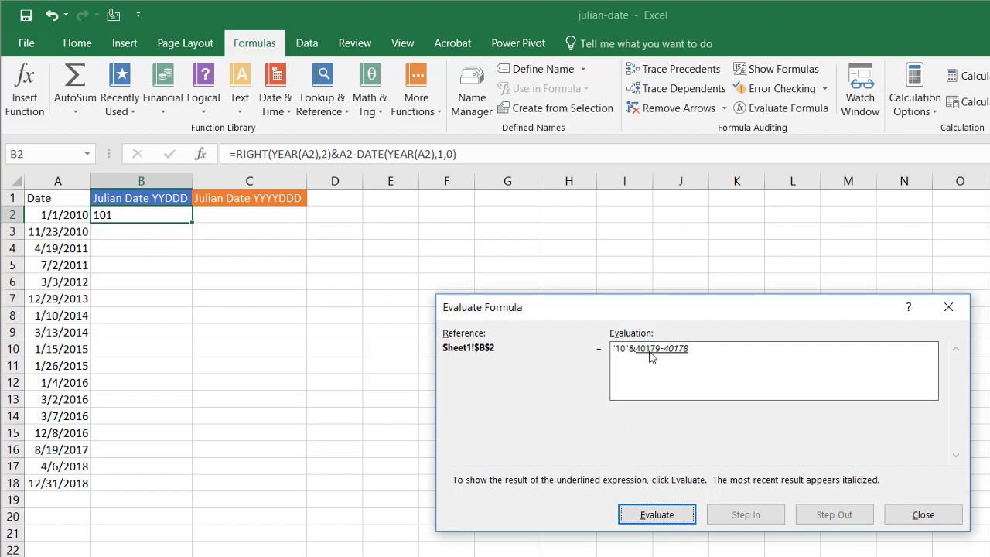
{"action": "left_click", "coordinate": [669, 516]}
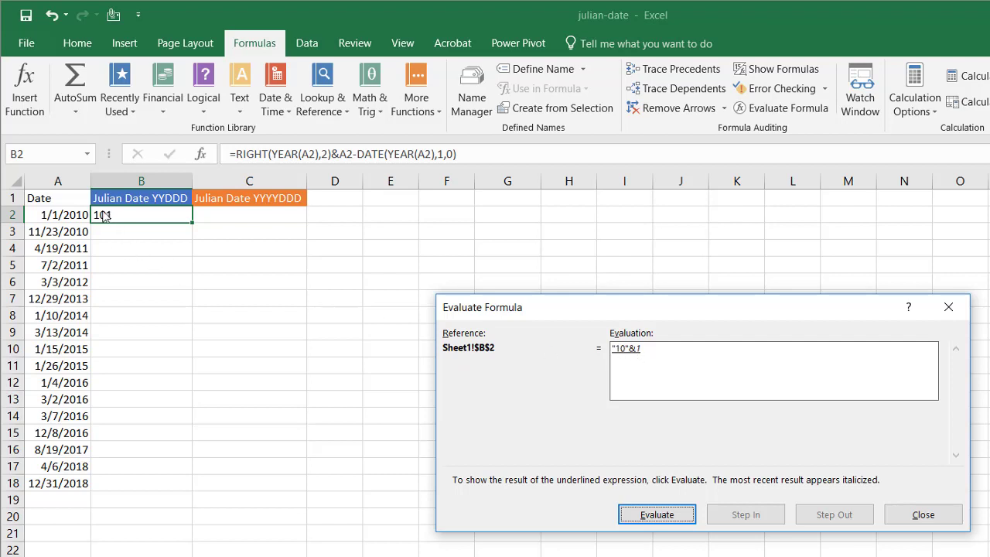
{"action": "left_click", "coordinate": [657, 515]}
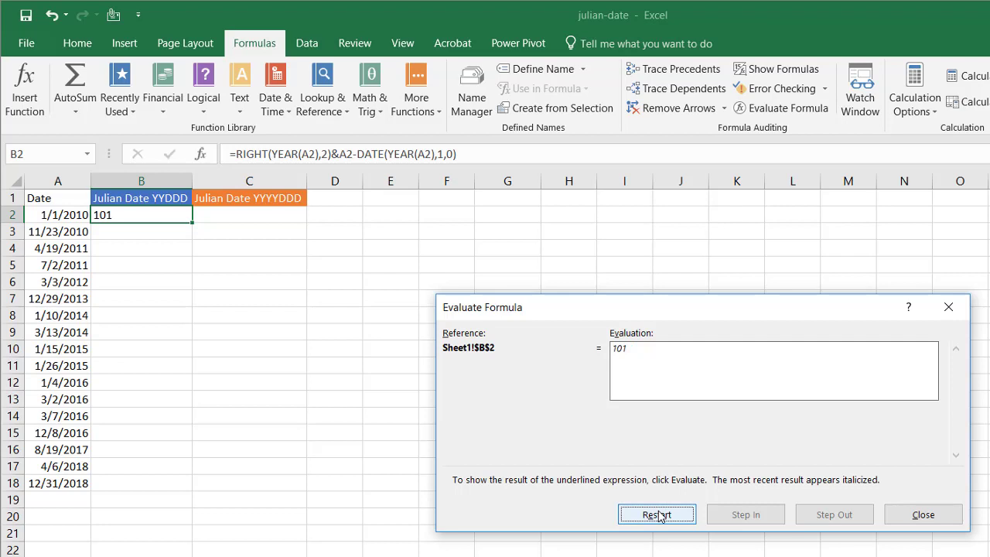
Close the Evaluate Formula window for cell B2.
{"action": "left_click", "coordinate": [942, 516]}
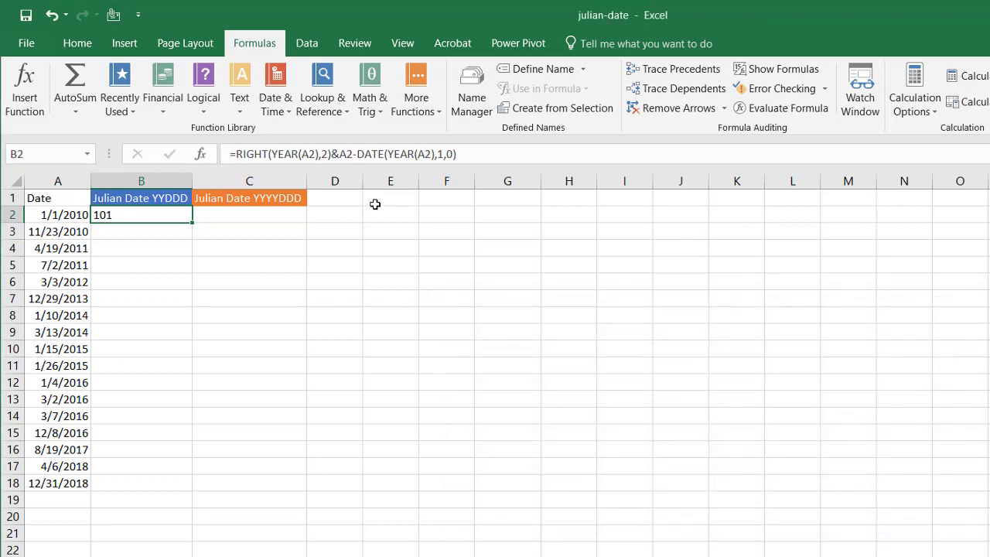
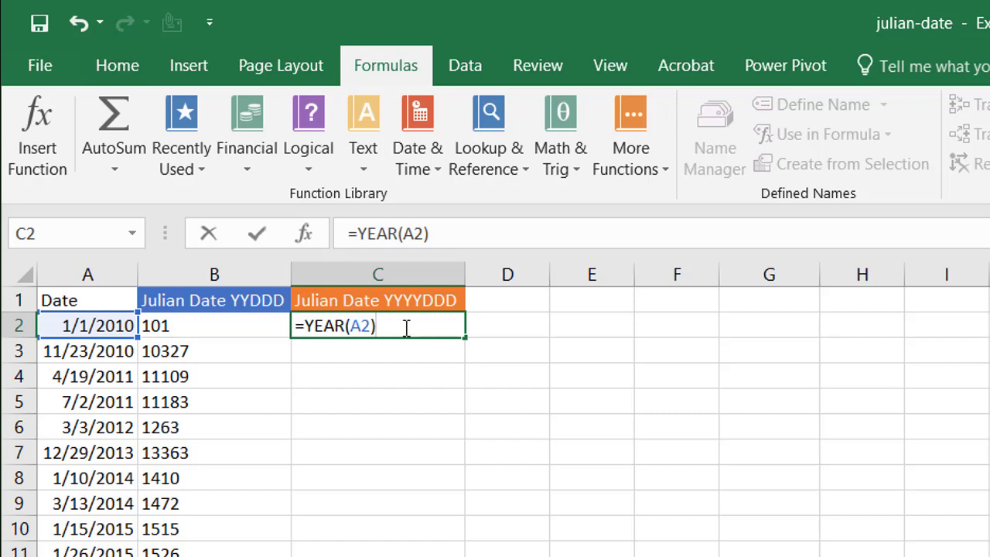
Extend the C2 formula after =YEAR(A2) with &A2-DATE(YEAR(A2 to subtract a date built from the same year.
{"action": "type", "text": "&"}
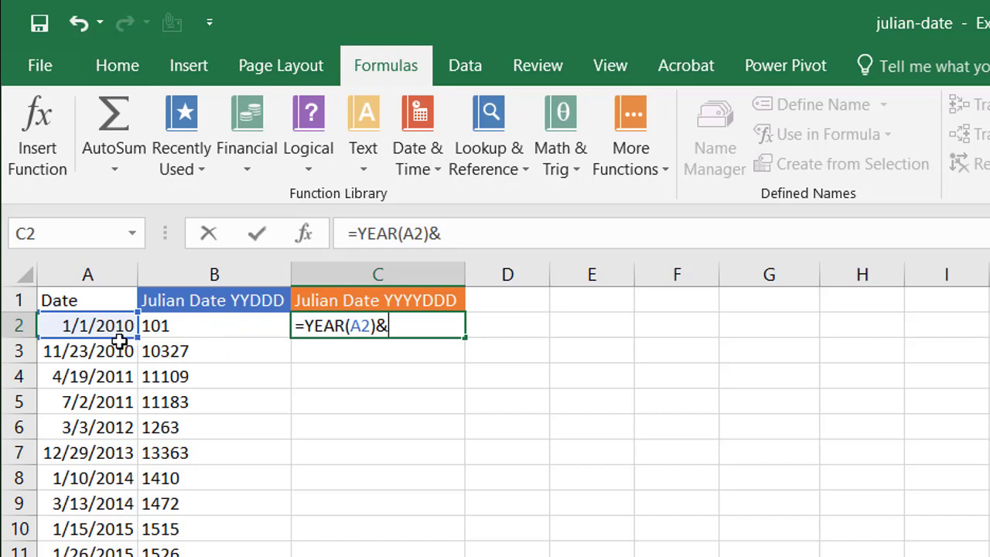
{"action": "left_click", "coordinate": [91, 326]}
{"action": "type", "text": "-"}
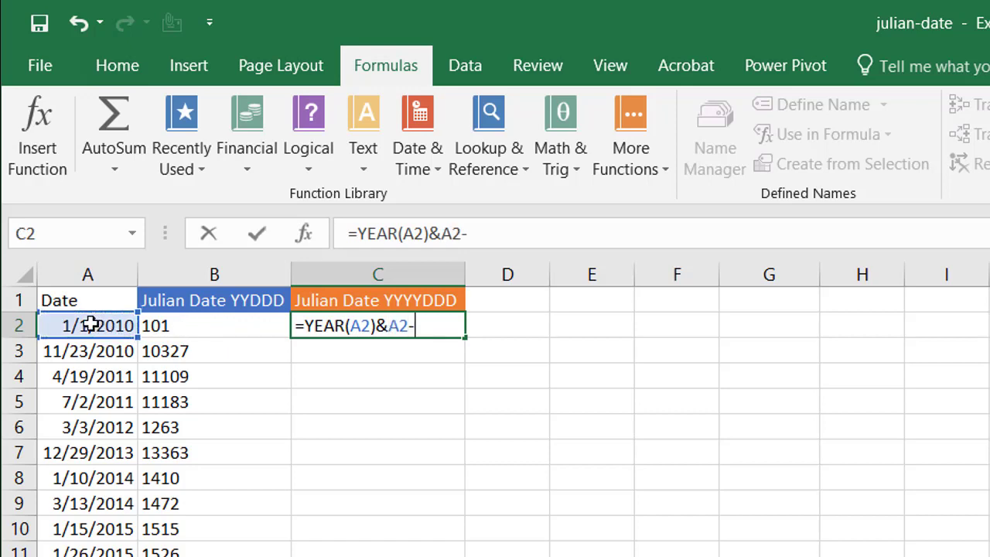
{"action": "type", "text": "date(year"}
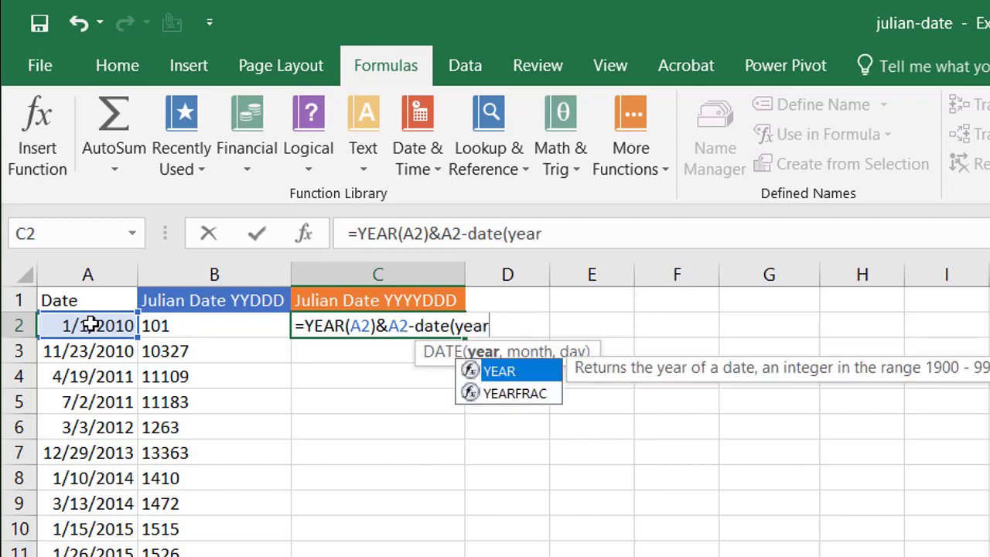
{"action": "key", "text": "Tab"}
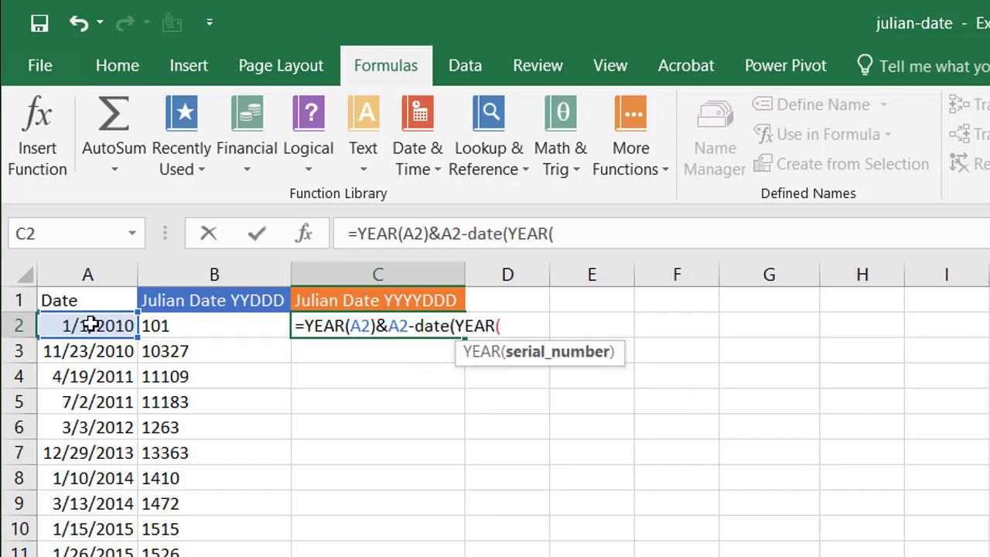
{"action": "left_click", "coordinate": [85, 326]}
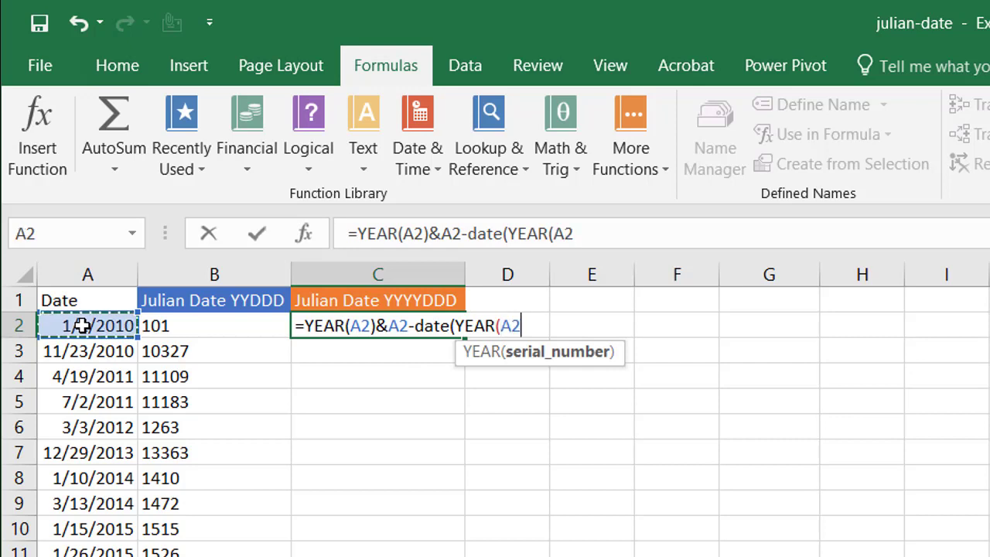
Append ,1,0) to the C2 formula and try to enter it.
{"action": "type", "text": ",1,0"}
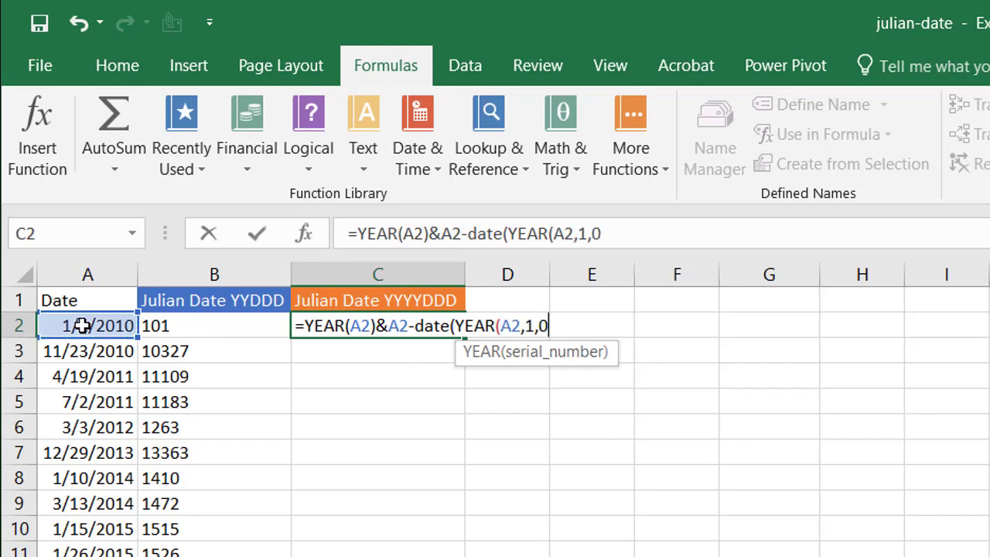
{"action": "type", "text": ")"}
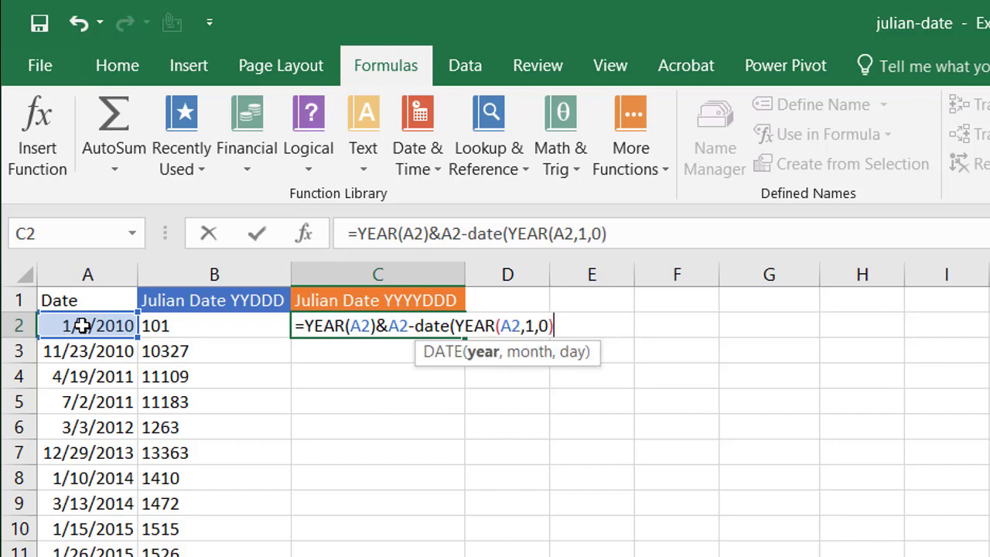
{"action": "key", "text": "Return"}
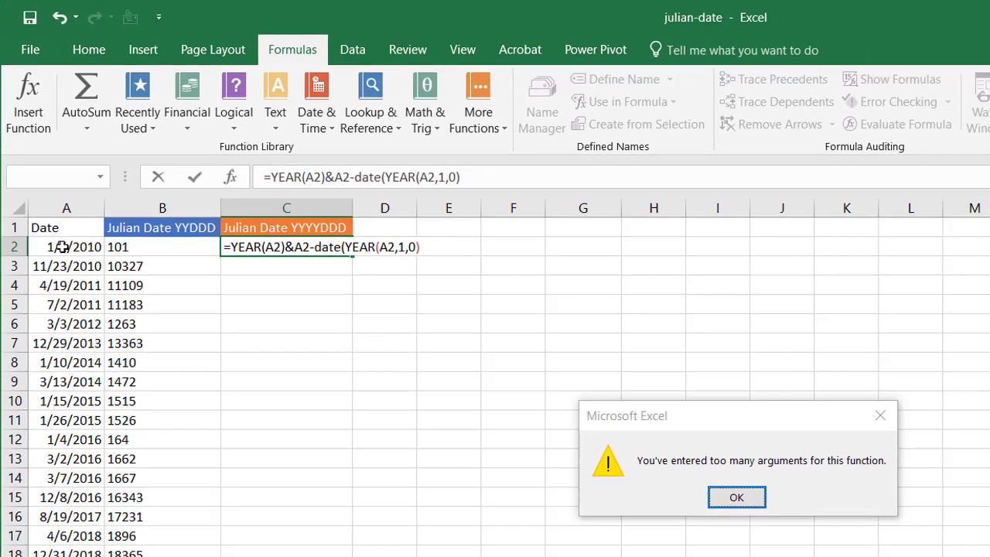
{"action": "key", "text": "Return"}
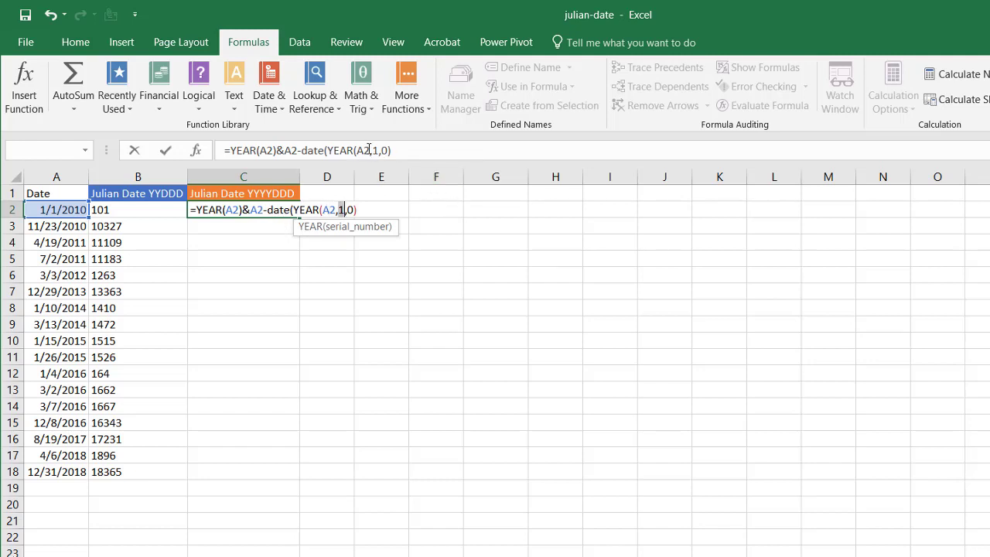
Correct the C2 formula to =YEAR(A2)&A2-DATE(YEAR(A2),1,0) by closing the inner YEAR function, and enter it.
{"action": "left_click", "coordinate": [369, 150]}
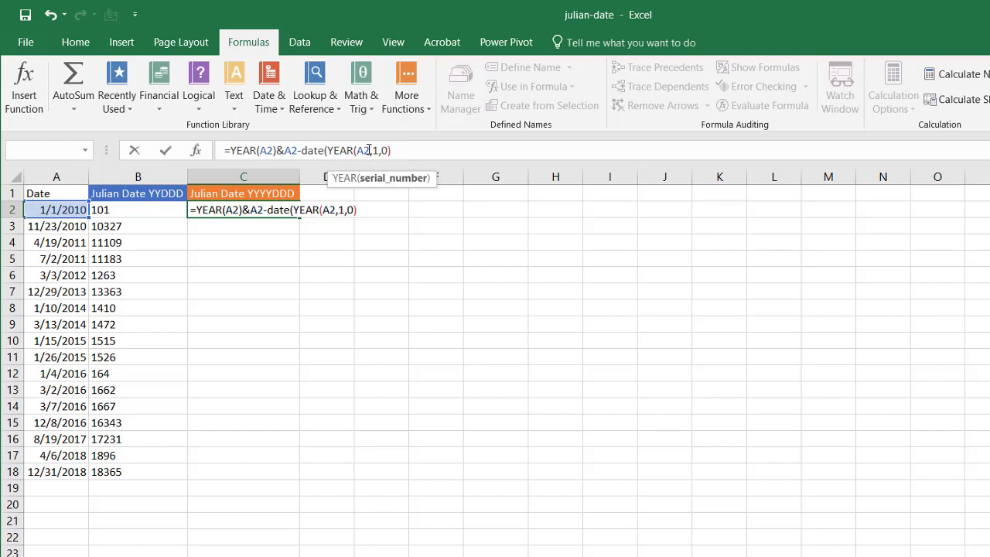
{"action": "type", "text": ")"}
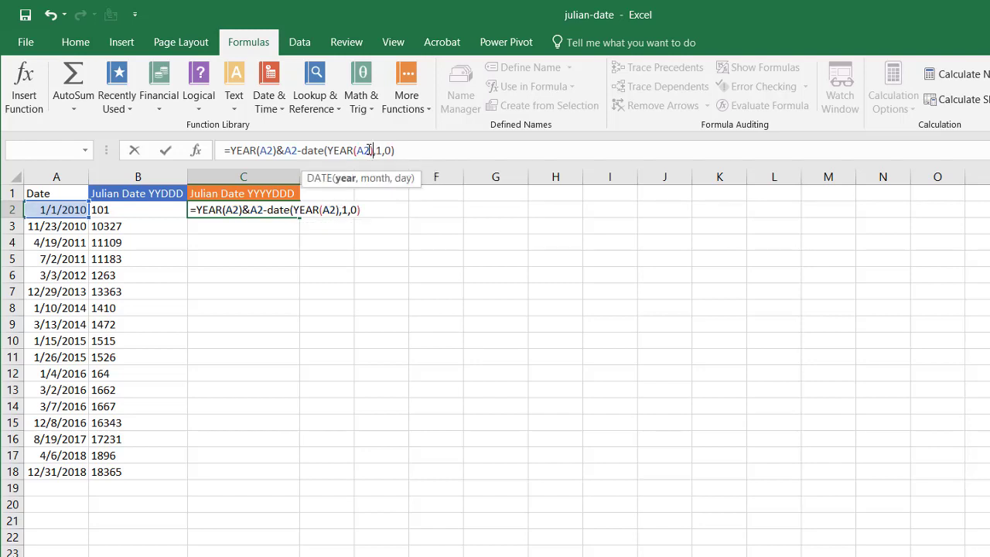
{"action": "key", "text": "Return"}
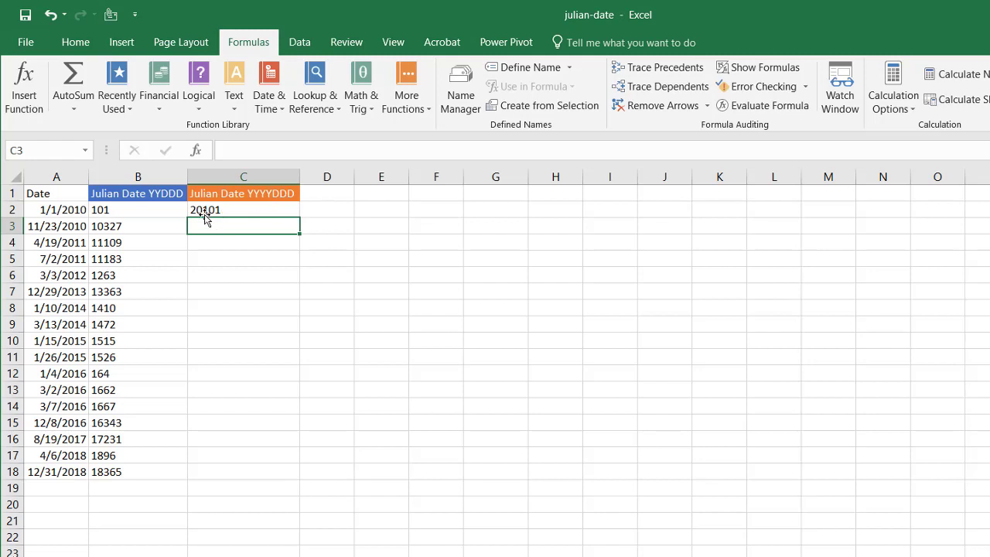
Fill the C2 formula down the YYYYDDD column through row 18.
{"action": "left_click", "coordinate": [261, 210]}
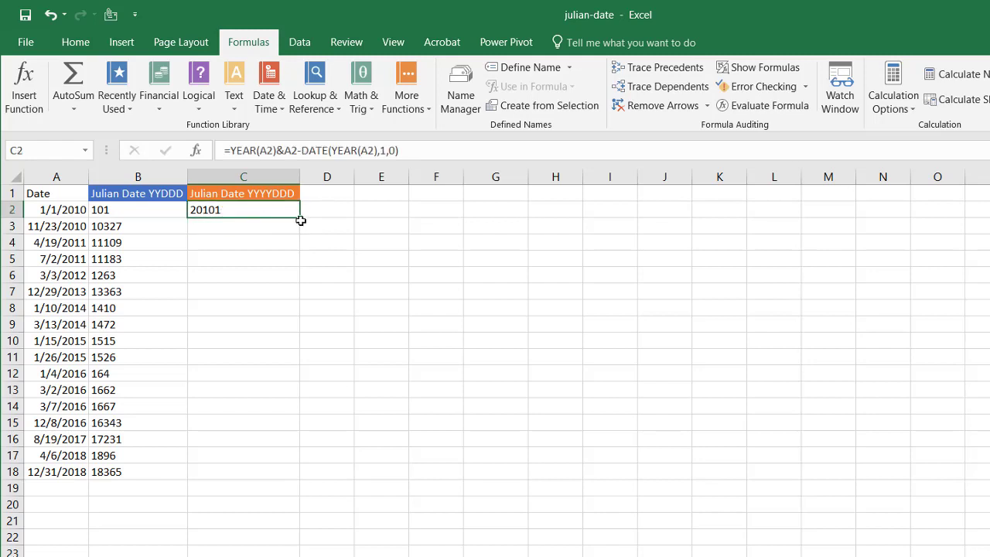
{"action": "double_click", "coordinate": [301, 219]}
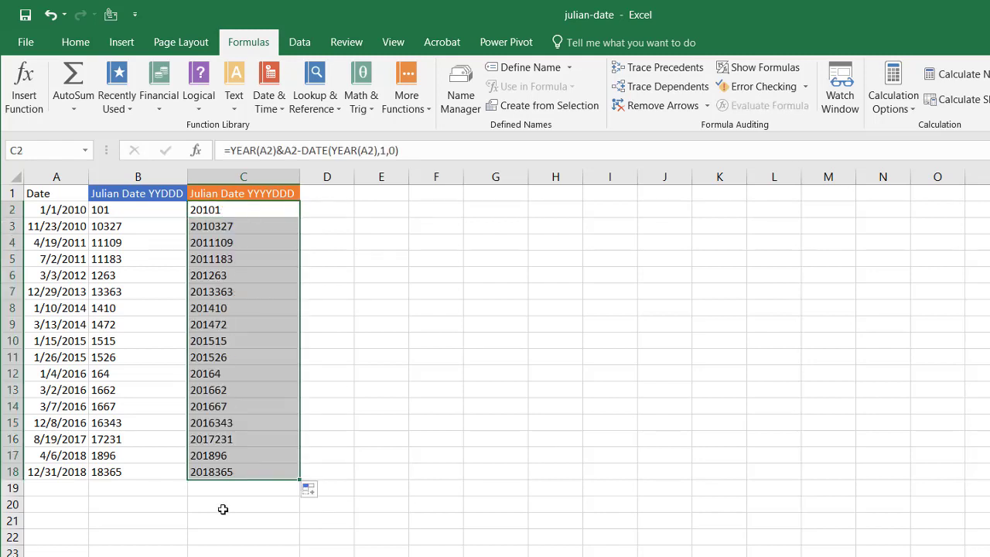
{"action": "left_click", "coordinate": [232, 209]}
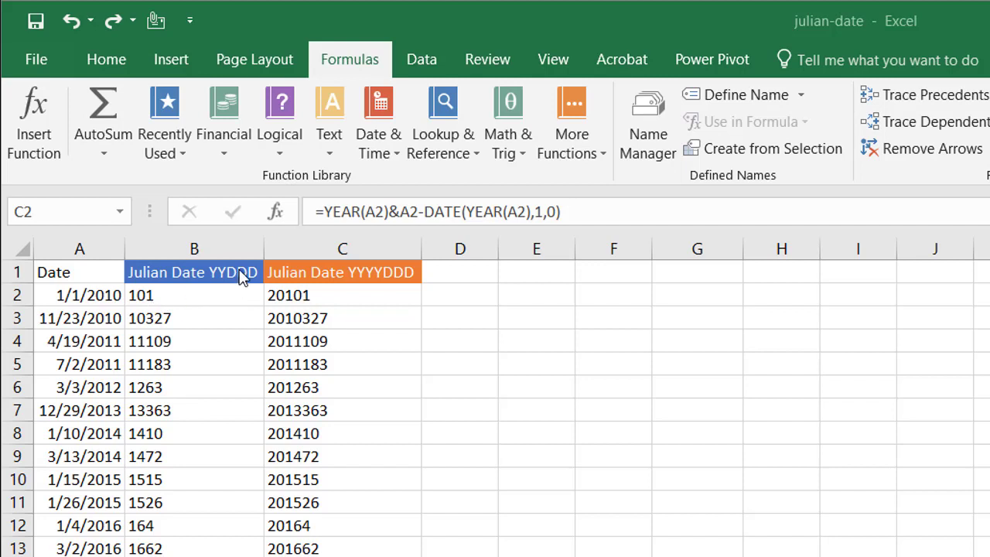
Wrap A2-DATE(YEAR(A2),1,0) in the B2 formula in a TEXT function with the format "000" and enter it.
{"action": "left_click", "coordinate": [177, 300]}
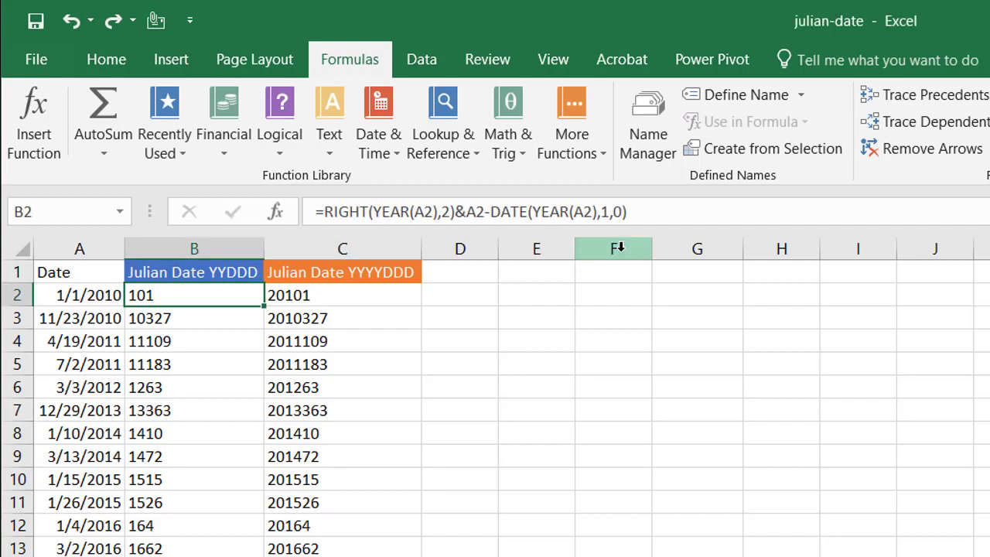
{"action": "left_click", "coordinate": [468, 211]}
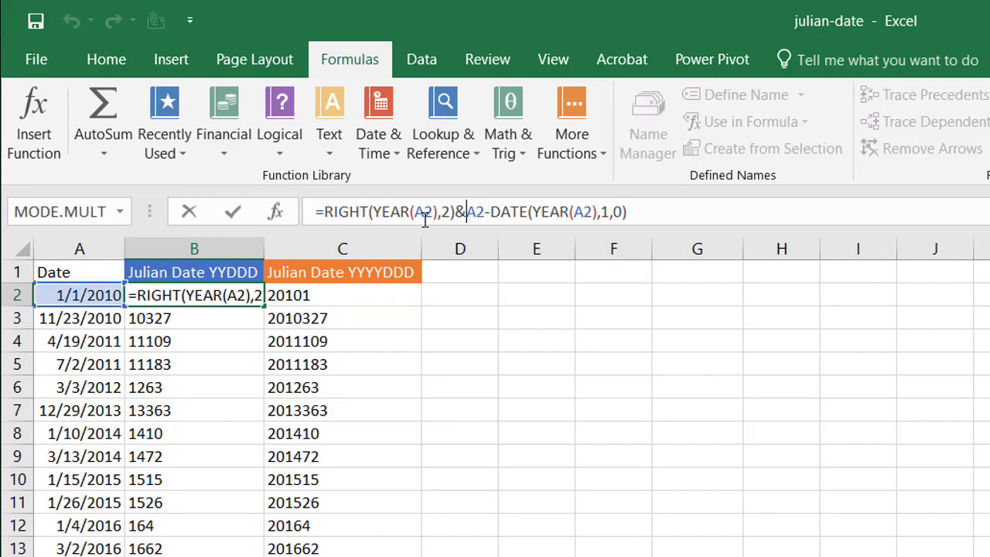
{"action": "type", "text": "text"}
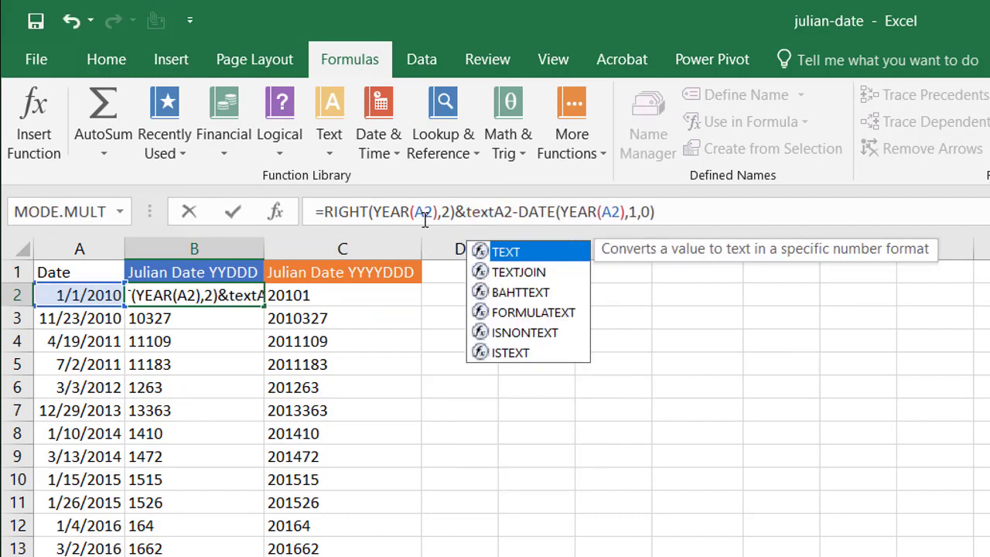
{"action": "type", "text": "("}
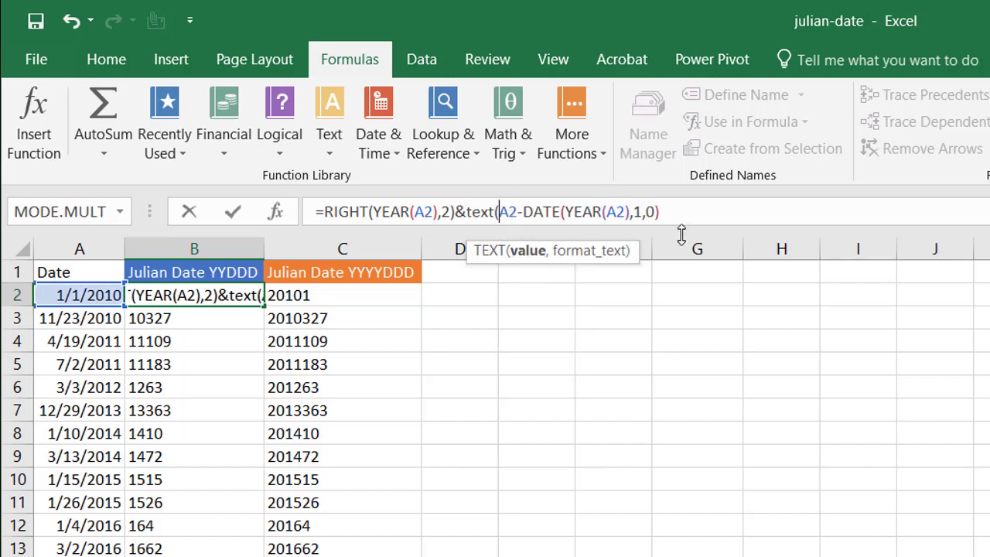
{"action": "left_click", "coordinate": [667, 214]}
{"action": "type", "text": ","}
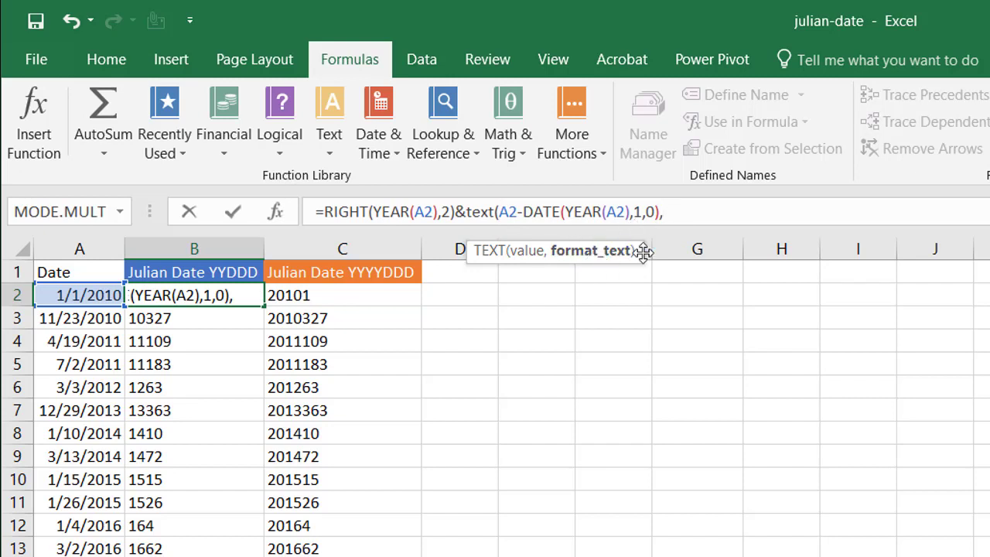
{"action": "type", "text": "\"000\""}
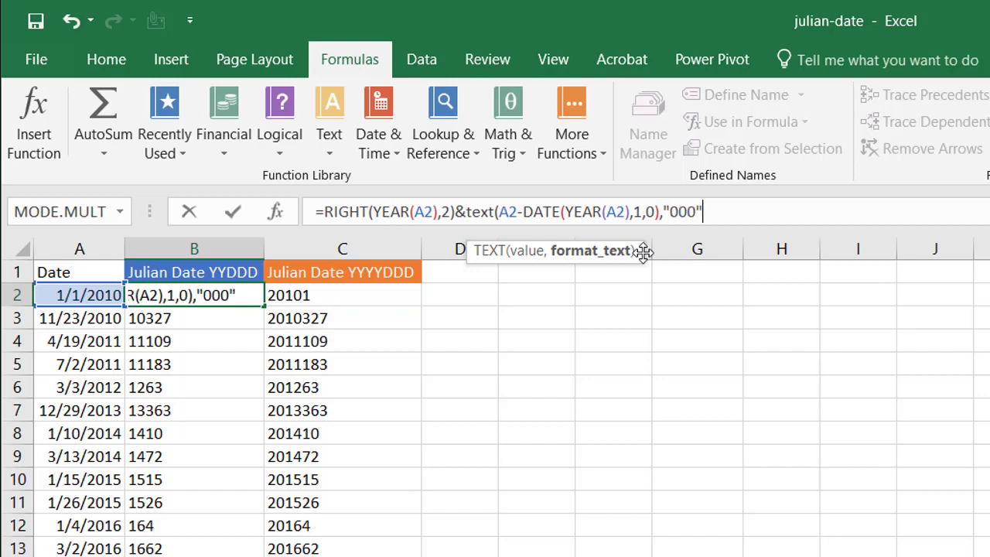
{"action": "type", "text": ")"}
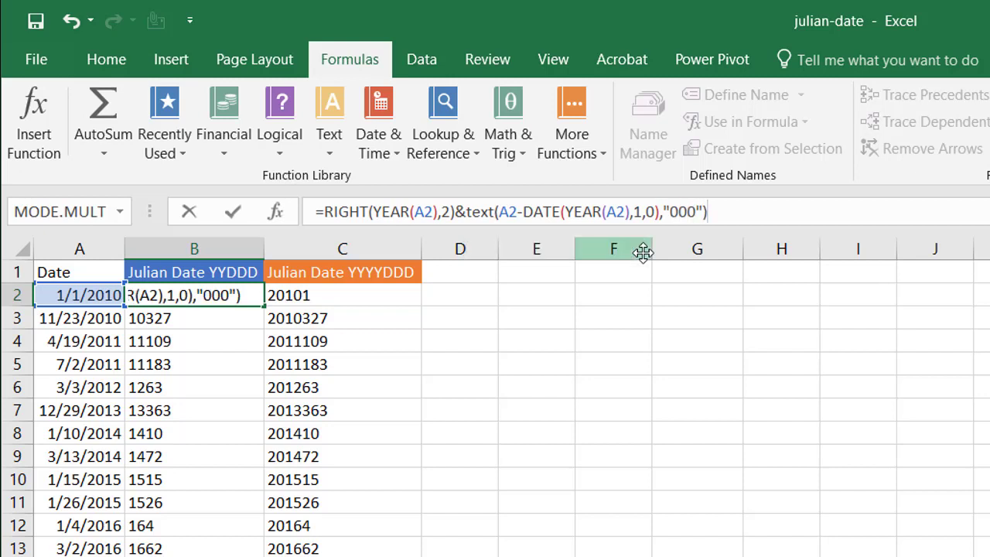
{"action": "key", "text": "Return"}
{"action": "left_click", "coordinate": [214, 293]}
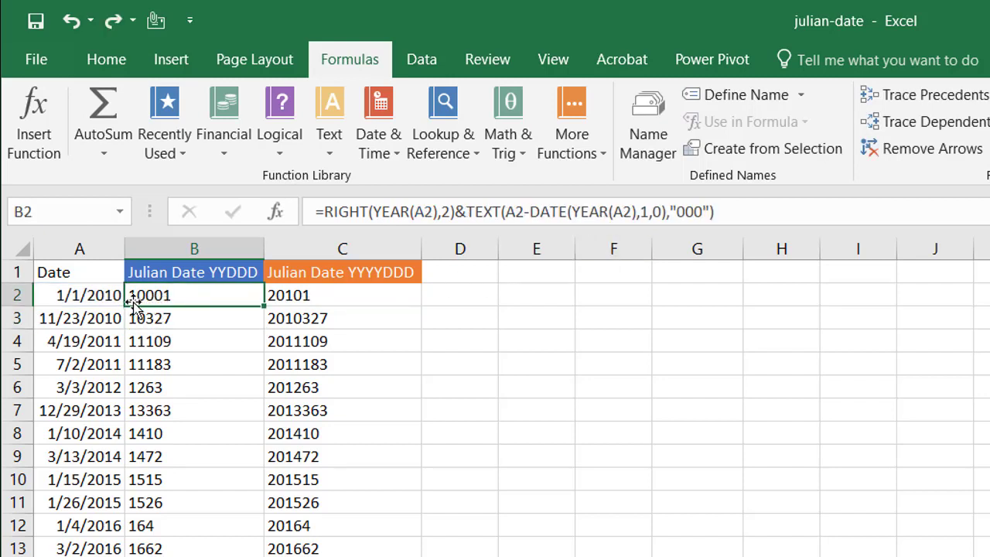
Wrap A2-DATE(YEAR(A2),1,0) in the C2 formula in a TEXT function with the format "000" and enter it.
{"action": "left_click", "coordinate": [336, 294]}
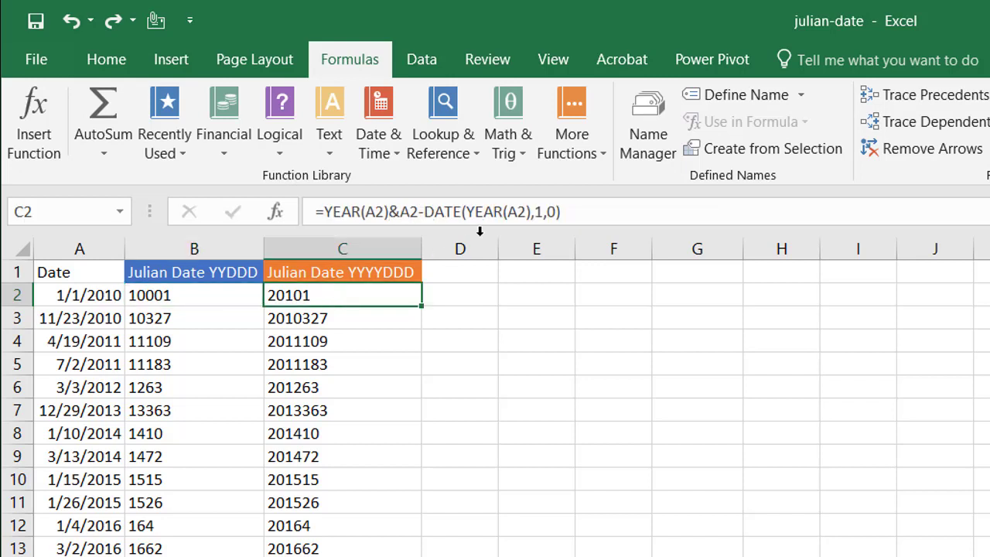
{"action": "left_click", "coordinate": [428, 211]}
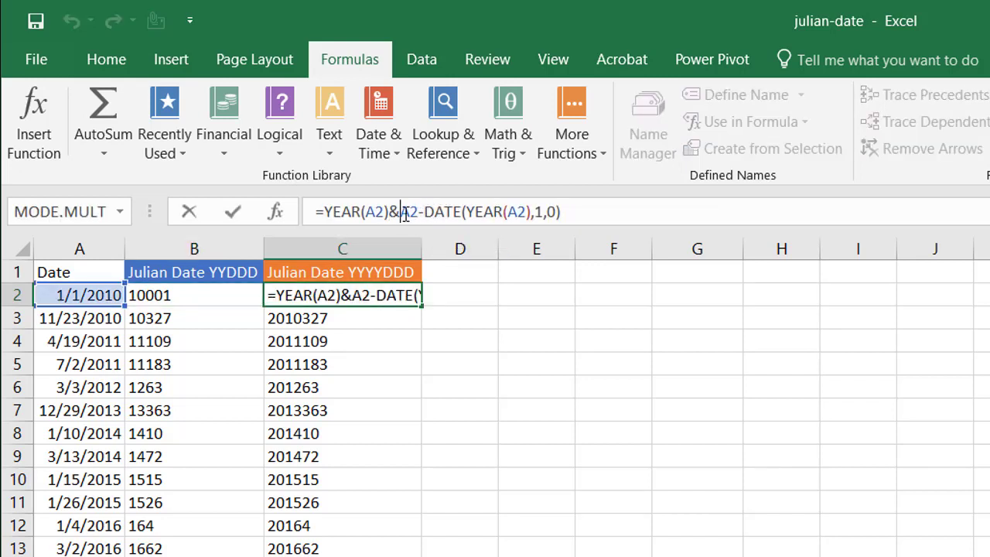
{"action": "type", "text": "text("}
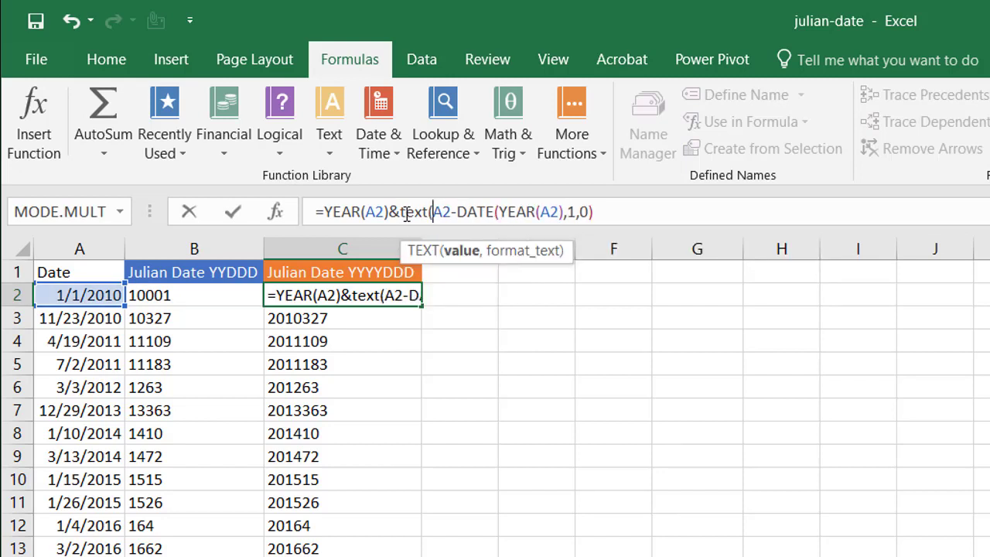
{"action": "left_click", "coordinate": [634, 207]}
{"action": "type", "text": ","}
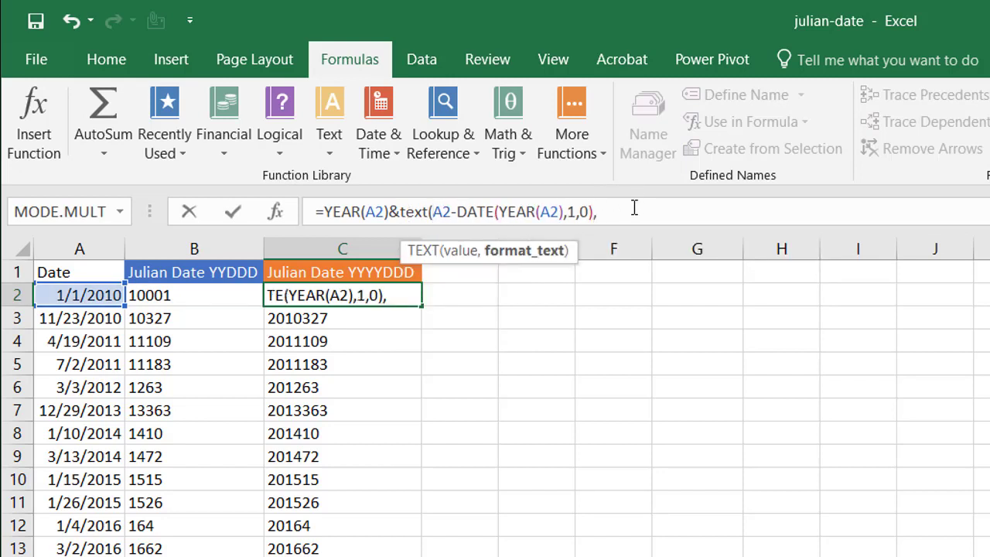
{"action": "type", "text": "\"000\""}
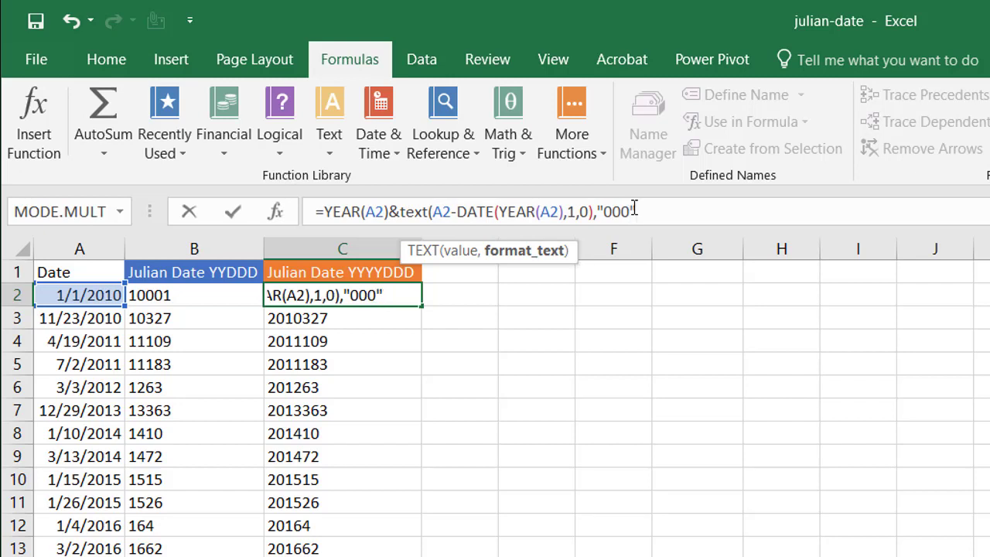
{"action": "type", "text": ")"}
{"action": "key", "text": "Return"}
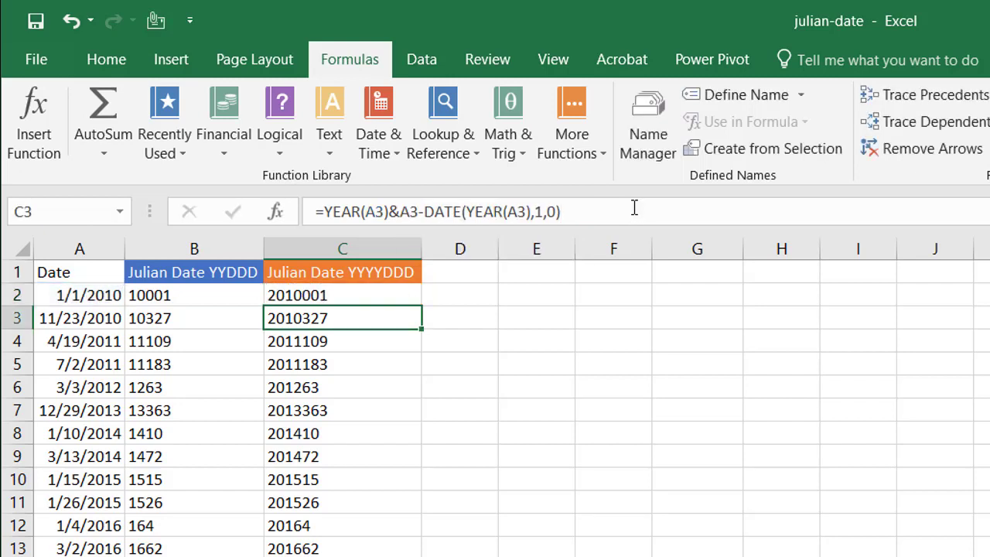
{"action": "left_click", "coordinate": [364, 293]}
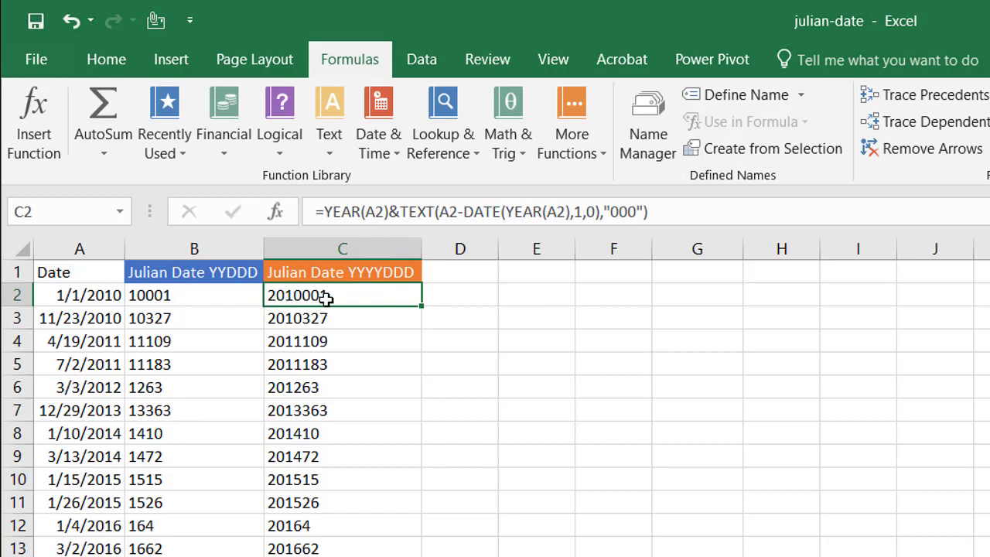
Undo the TEXT function edits in cells C2 and B2.
{"action": "key", "text": "ctrl+z"}
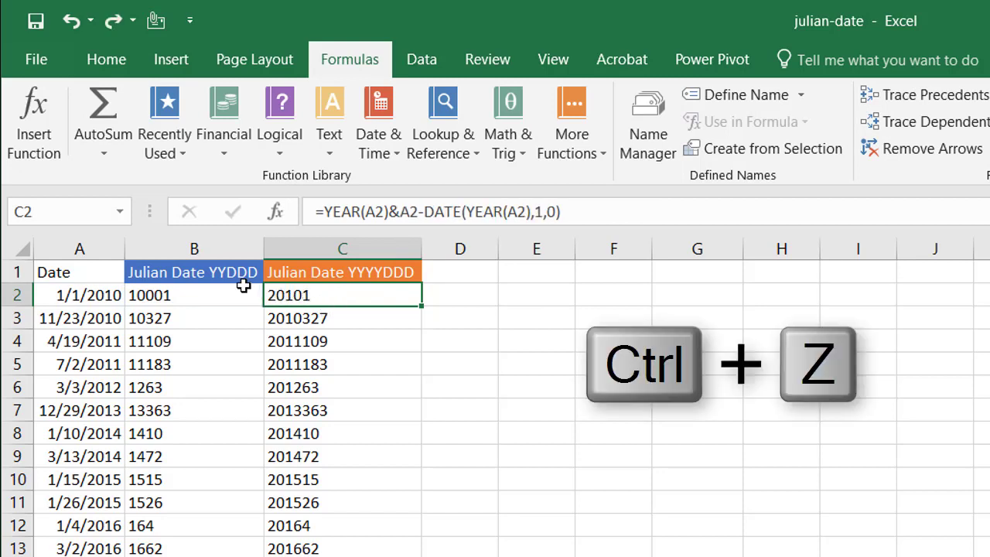
{"action": "key", "text": "ctrl+z"}
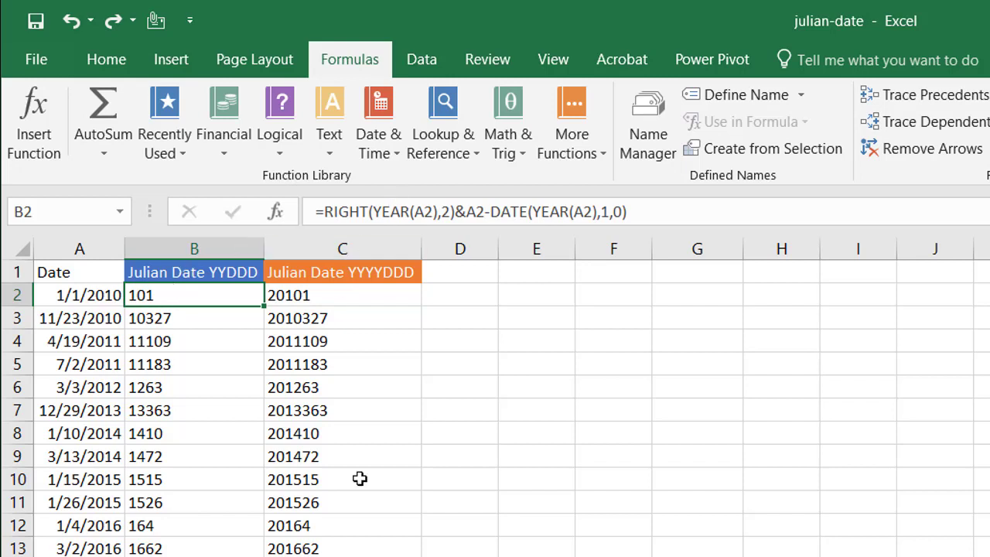
Insert a column before the Julian Date YYYYDDD column and head it "Reverse" in C1.
{"action": "left_click", "coordinate": [296, 246]}
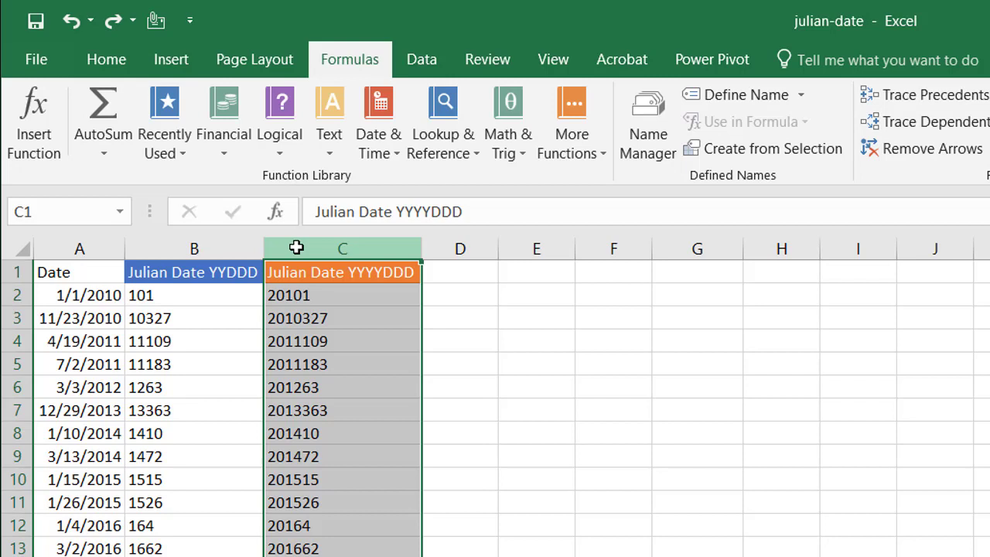
{"action": "key", "text": "ctrl+shift+plus"}
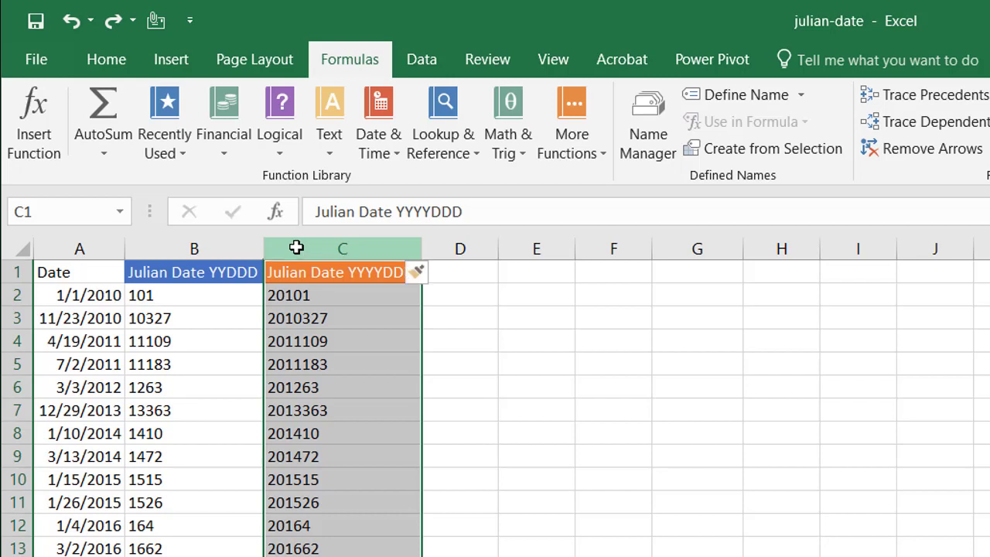
{"action": "left_click", "coordinate": [314, 269]}
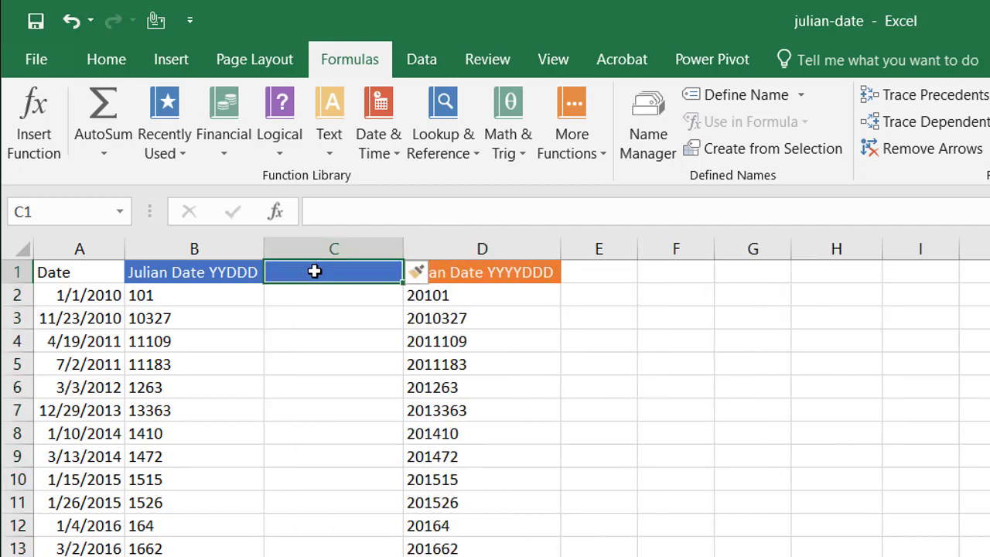
{"action": "type", "text": "Reverse"}
Start a DATE formula in C2 whose year argument begins with "20"&.
{"action": "left_click", "coordinate": [313, 301]}
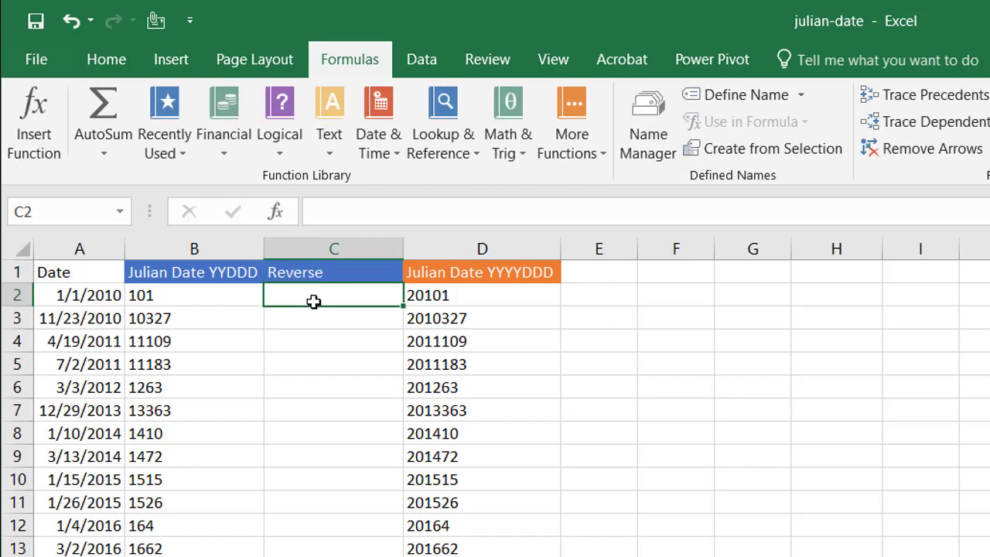
{"action": "type", "text": "date"}
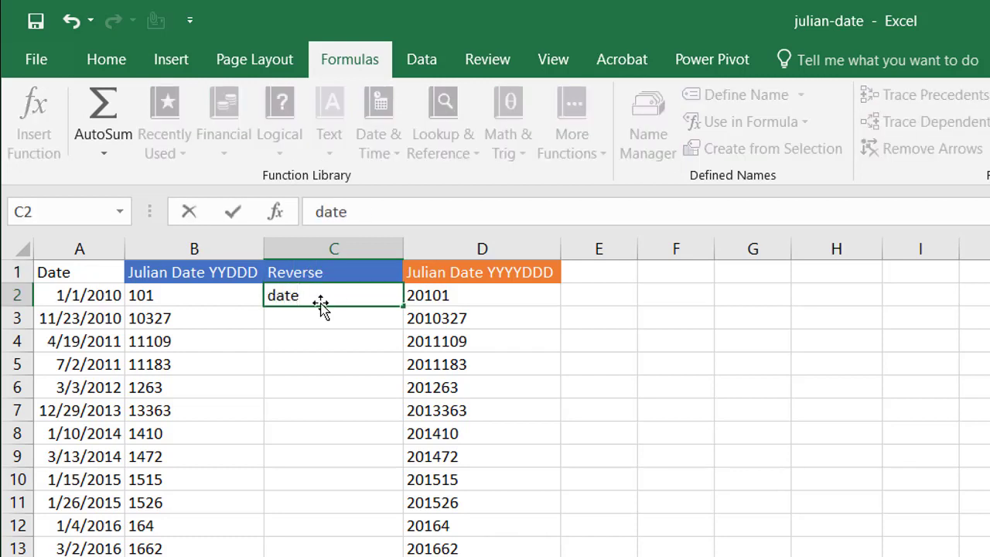
{"action": "key", "text": "BackSpace"}
{"action": "key", "text": "BackSpace"}
{"action": "key", "text": "BackSpace"}
{"action": "key", "text": "BackSpace"}
{"action": "type", "text": "=date"}
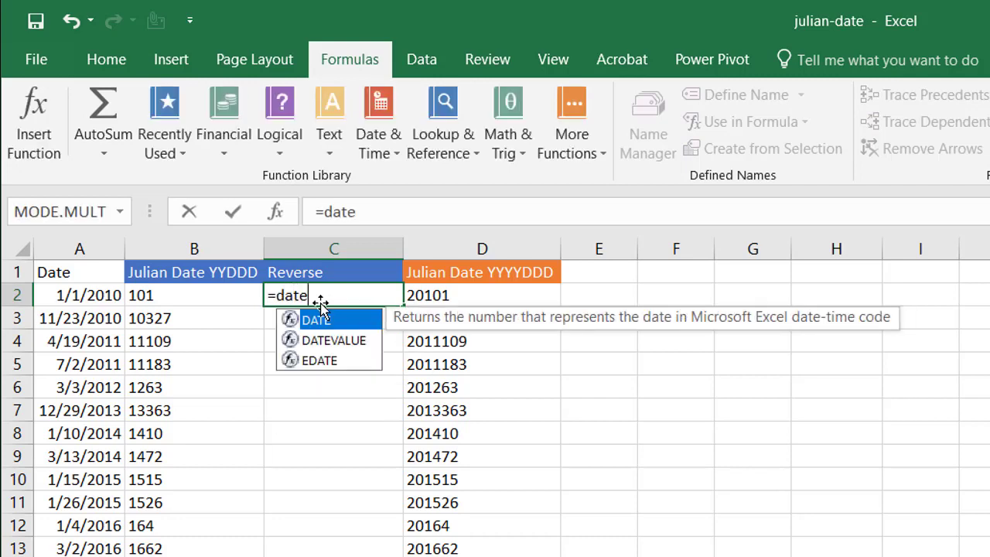
{"action": "double_click", "coordinate": [320, 309]}
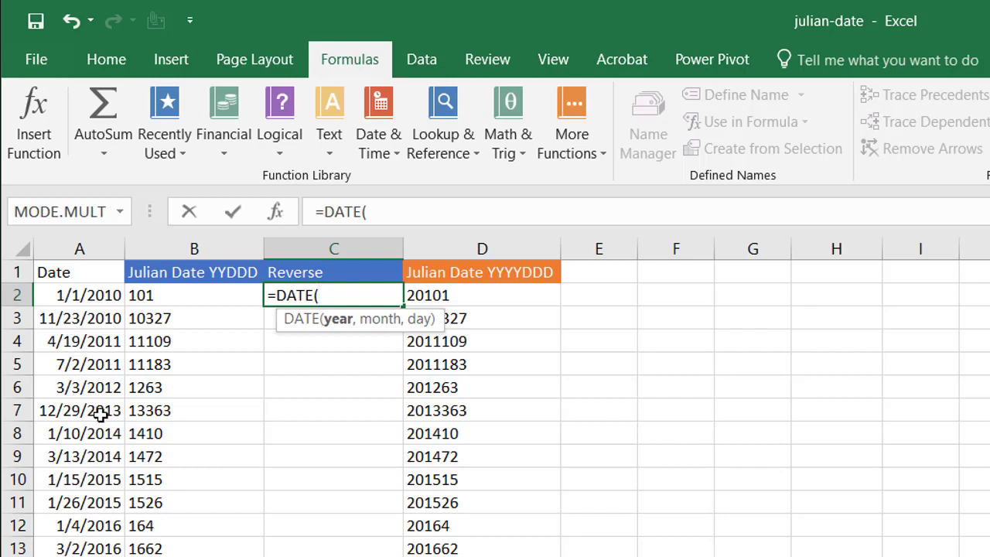
{"action": "type", "text": "\"20\":"}
{"action": "key", "text": "BackSpace"}
{"action": "type", "text": "&"}
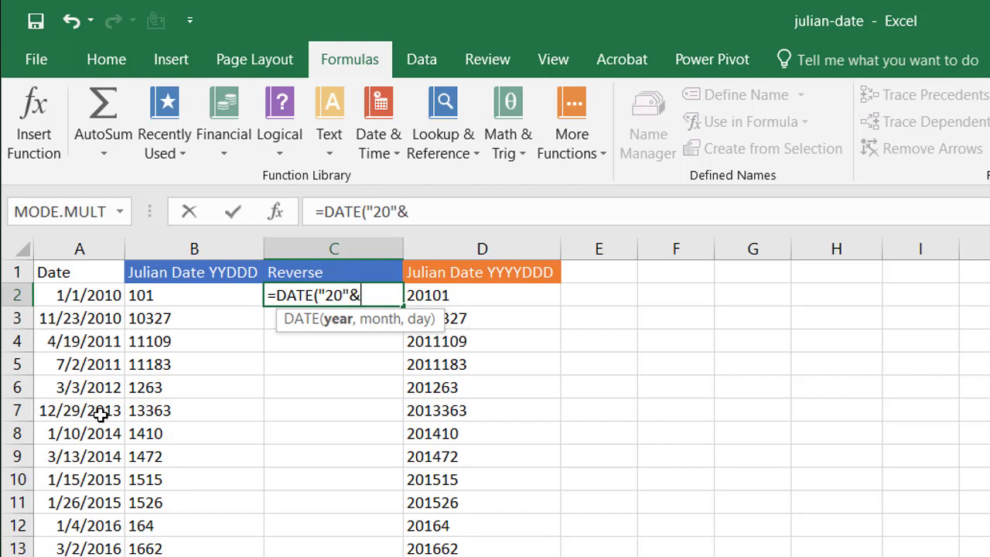
Complete the year argument of the C2 formula with LEFT(B2,2) and give 1 as the month.
{"action": "type", "text": "lef"}
{"action": "key", "text": "Tab"}
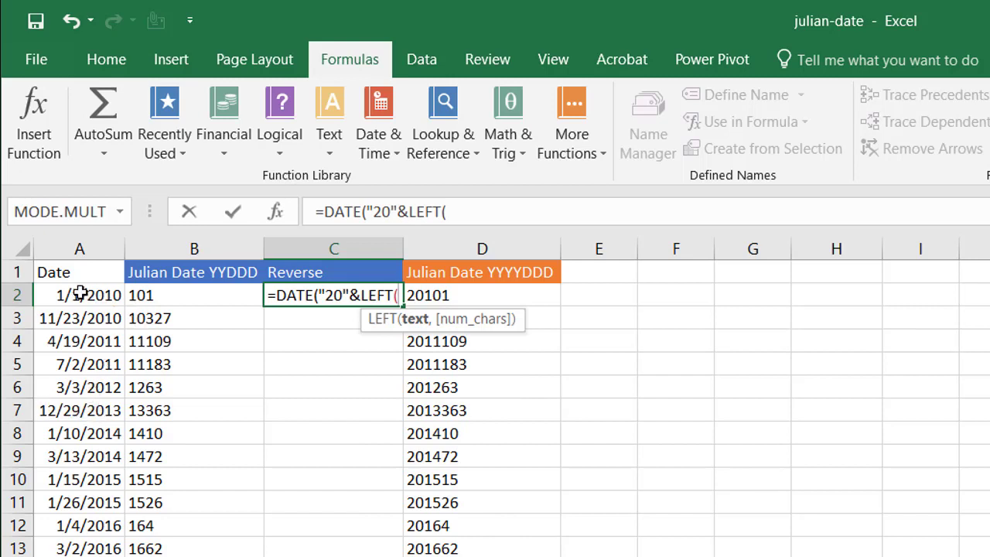
{"action": "left_click", "coordinate": [173, 295]}
{"action": "type", "text": ","}
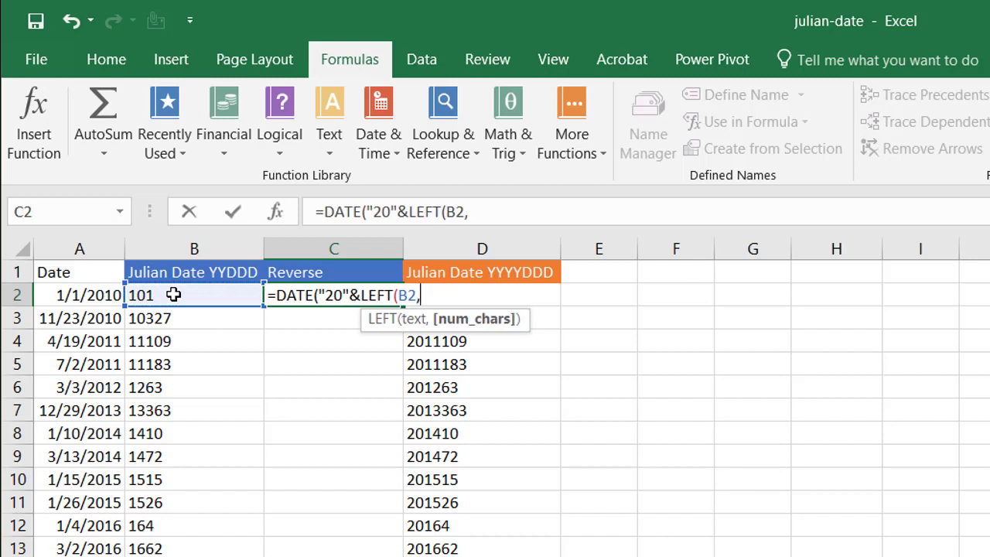
{"action": "type", "text": "2"}
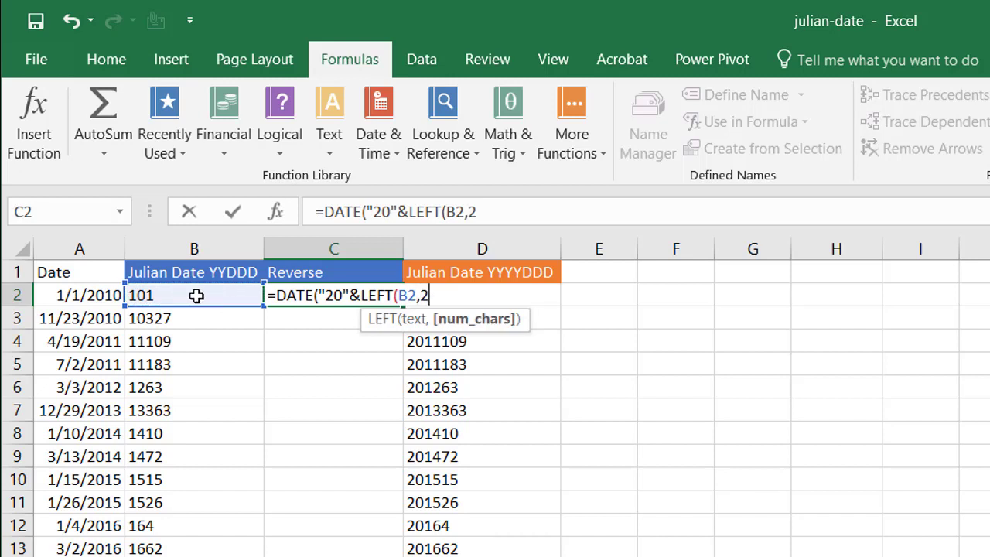
{"action": "type", "text": ")"}
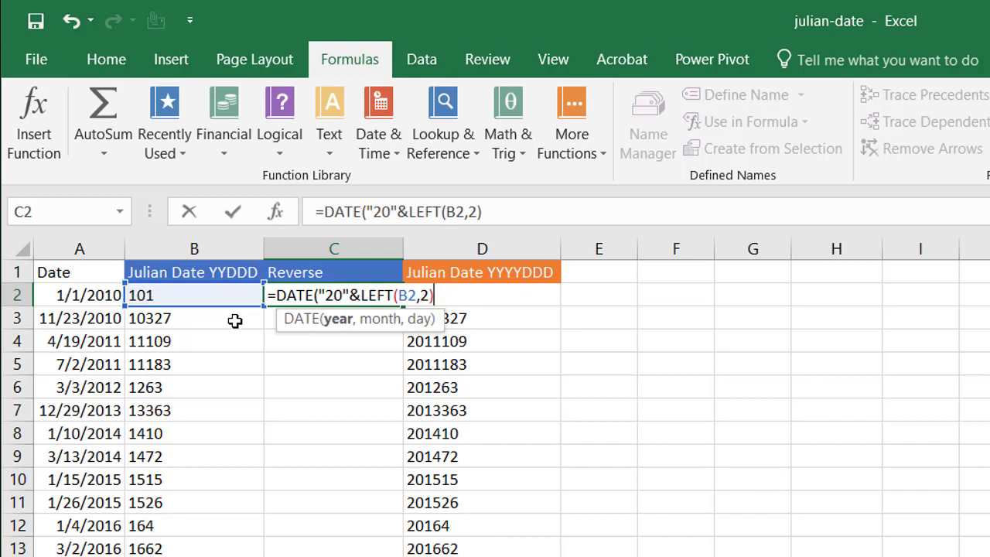
{"action": "type", "text": ",1"}
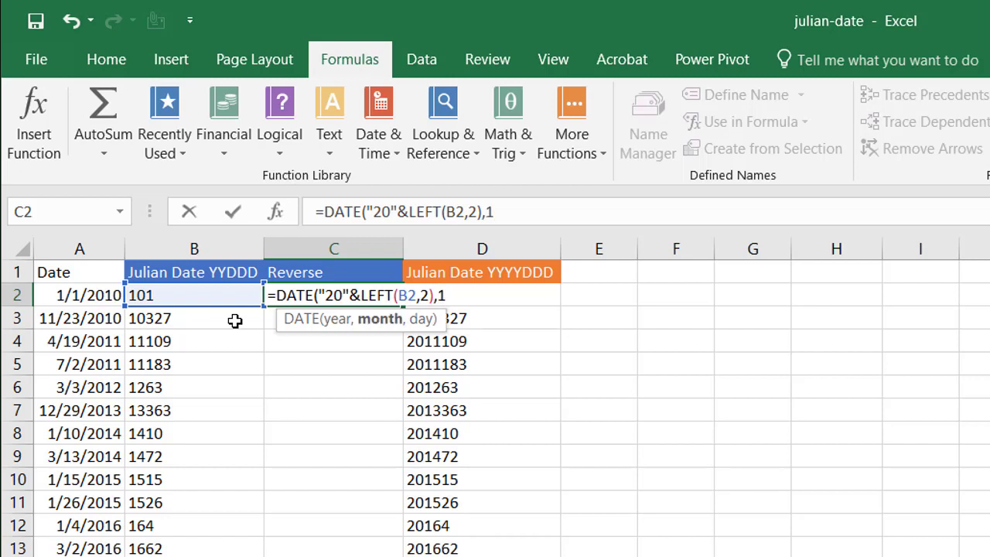
Add MID(B2,3,3) as the day argument and enter the C2 formula, accepting the proposed closing parenthesis.
{"action": "type", "text": ","}
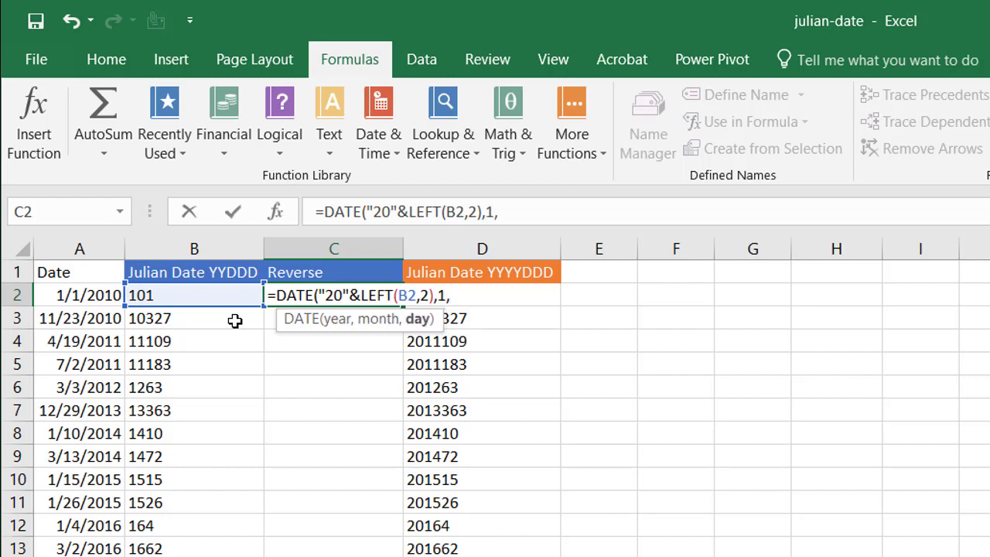
{"action": "type", "text": "mid"}
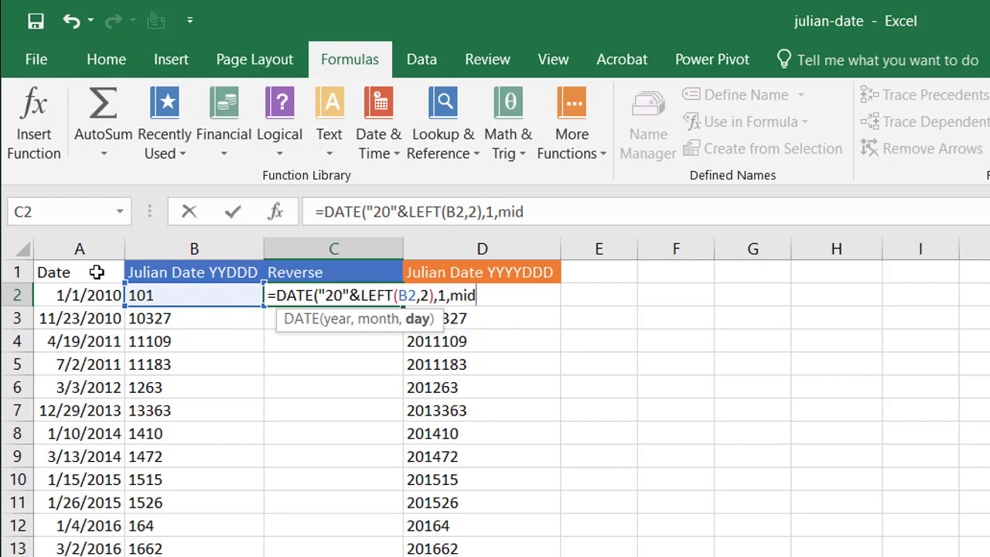
{"action": "type", "text": "("}
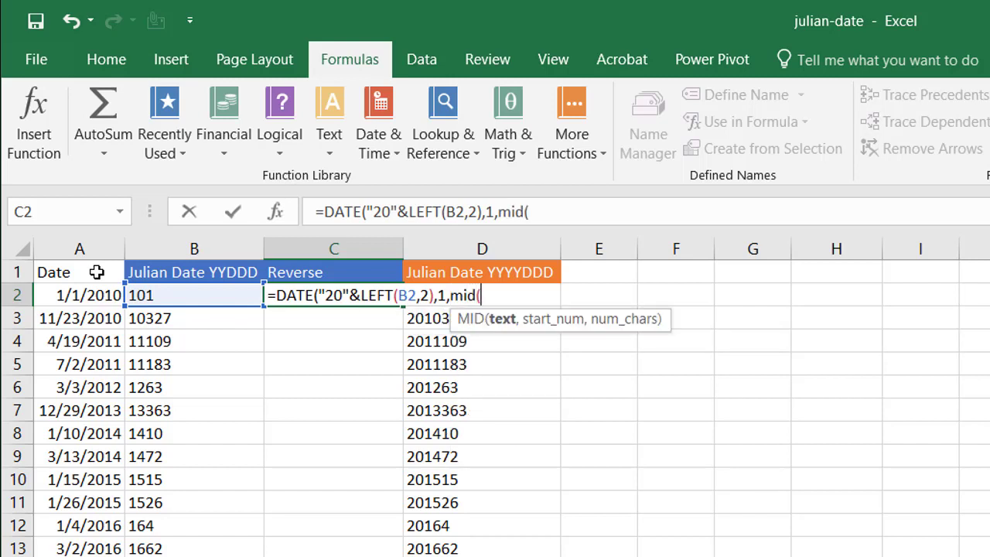
{"action": "left_click", "coordinate": [161, 294]}
{"action": "type", "text": ","}
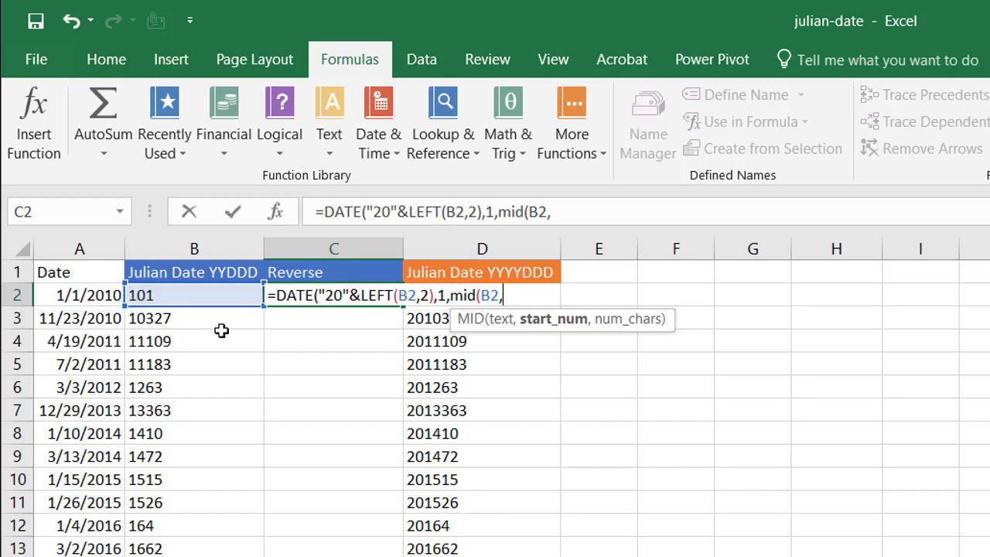
{"action": "type", "text": "3,"}
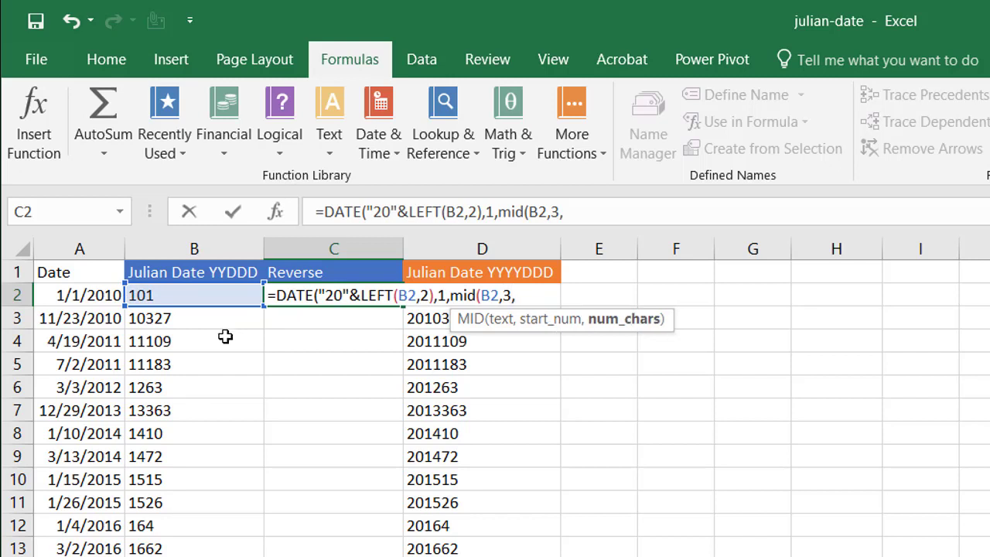
{"action": "type", "text": "3)"}
{"action": "key", "text": "Return"}
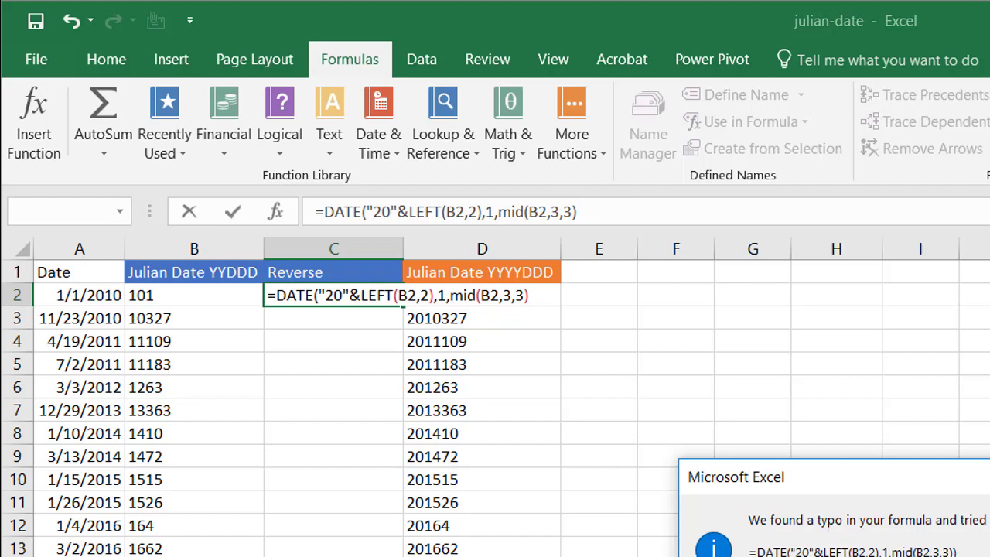
{"action": "key", "text": "Return"}
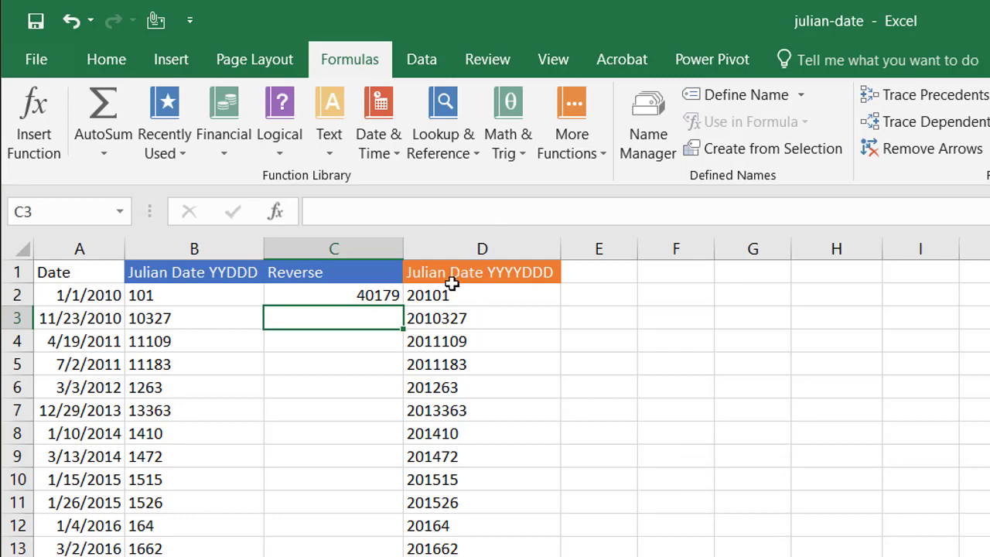
Format C2 with the Date number format and fill its formula down the Reverse column.
{"action": "left_click", "coordinate": [364, 295]}
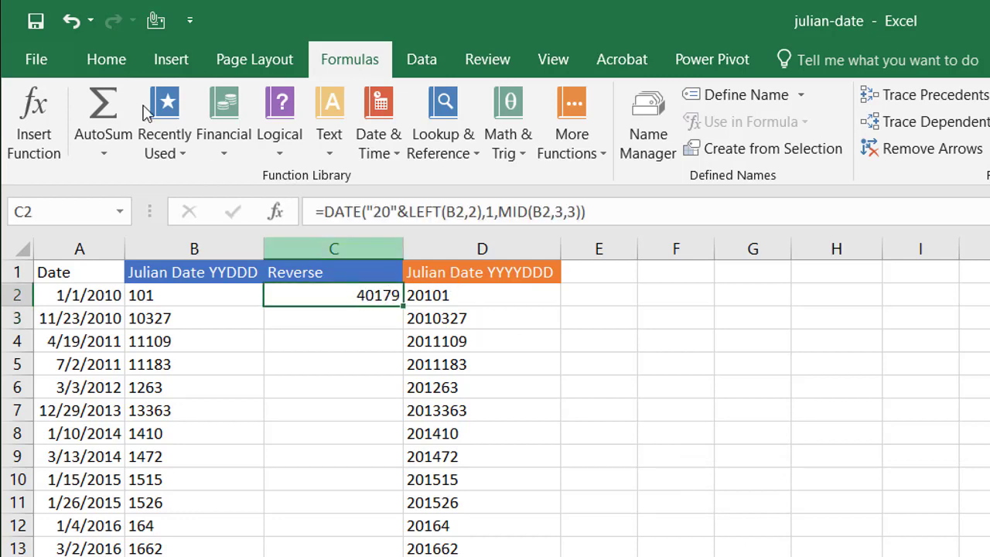
{"action": "left_click", "coordinate": [106, 61]}
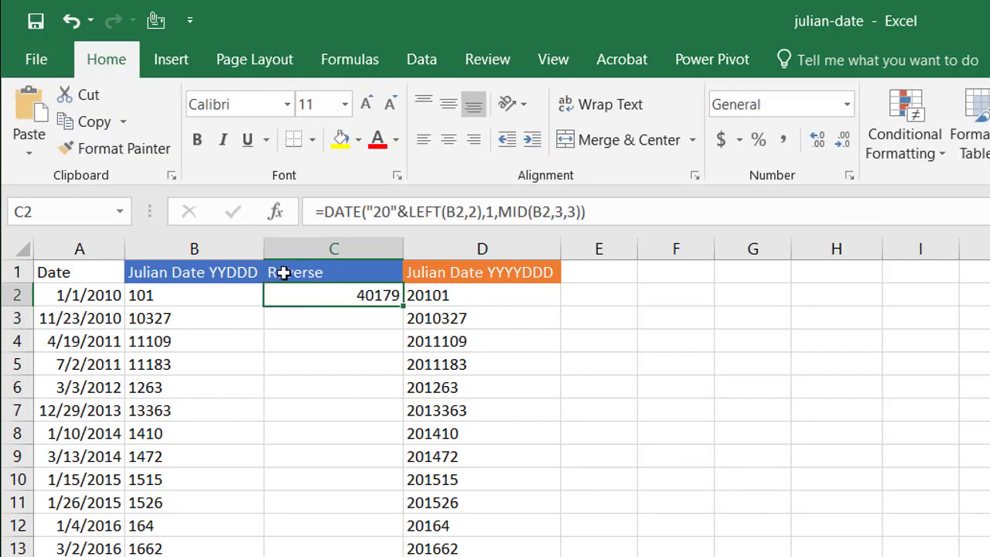
{"action": "left_click", "coordinate": [851, 103]}
{"action": "left_click", "coordinate": [839, 334]}
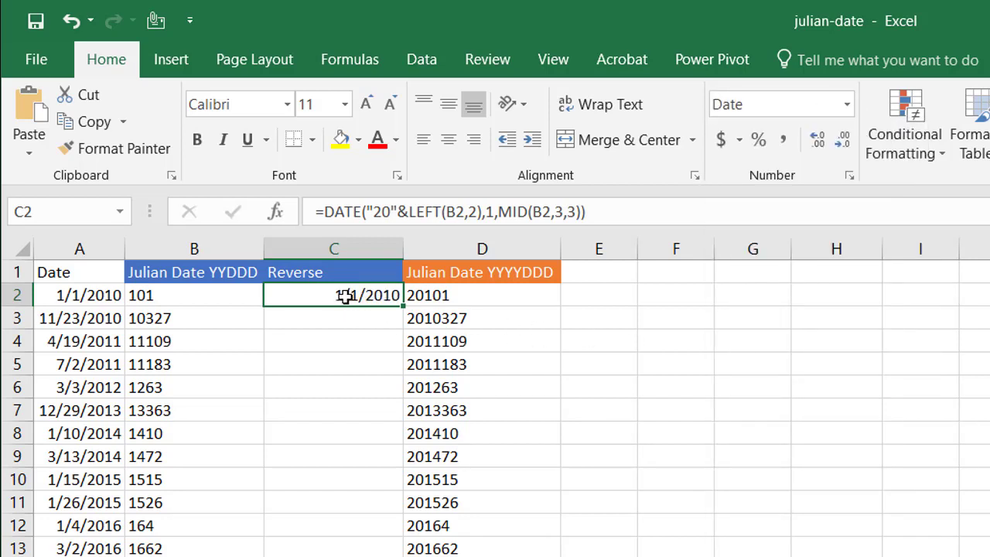
{"action": "double_click", "coordinate": [403, 307]}
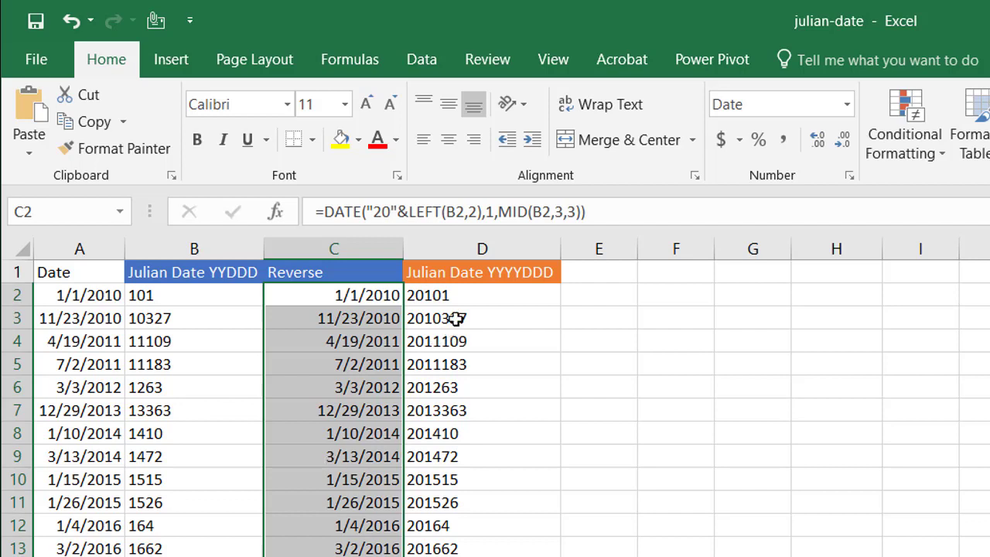
Enter the heading "Reverse" in E1, beside the Julian Date YYYYDDD column.
{"action": "left_click", "coordinate": [625, 275]}
{"action": "type", "text": "rEV"}
{"action": "key", "text": "BackSpace"}
{"action": "key", "text": "BackSpace"}
{"action": "key", "text": "BackSpace"}
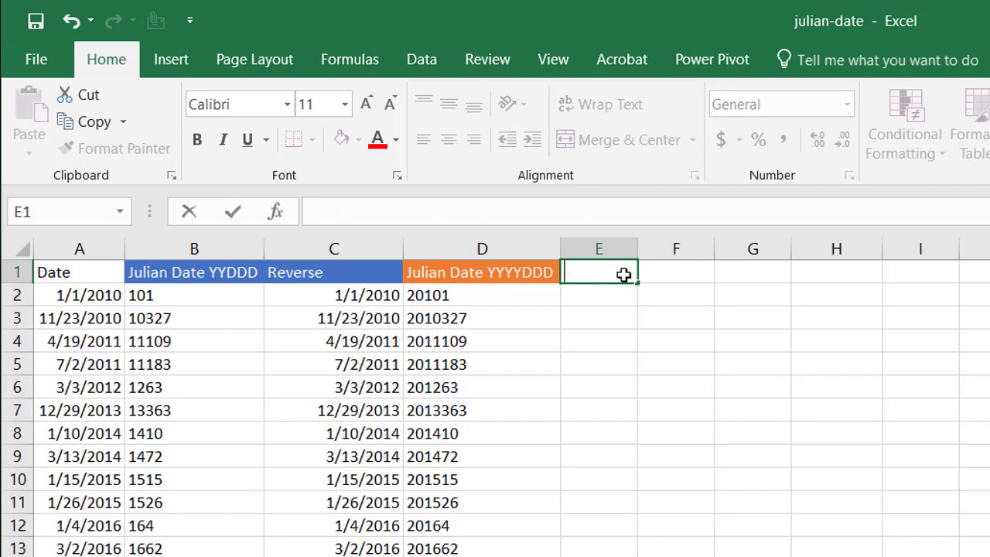
{"action": "type", "text": "Rererse"}
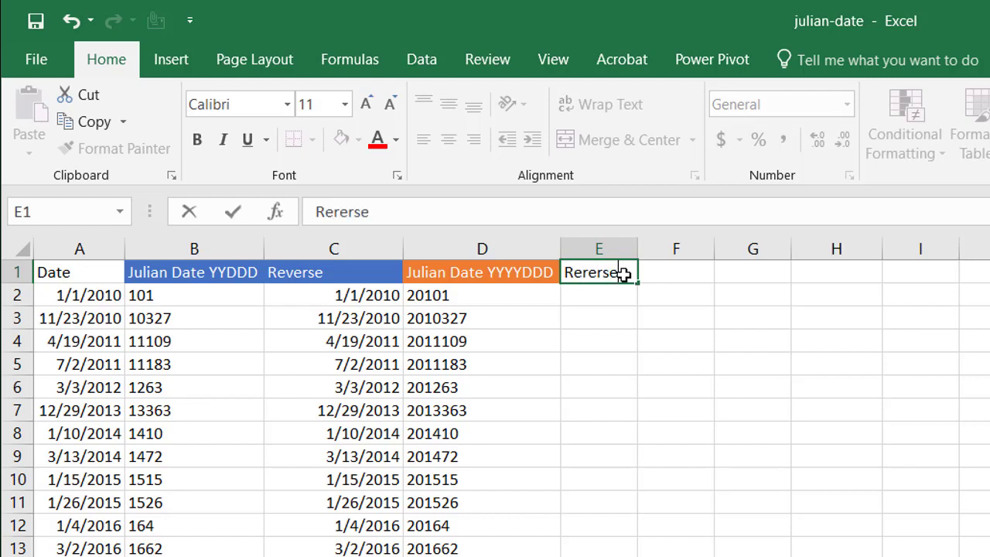
{"action": "key", "text": "BackSpace"}
{"action": "key", "text": "BackSpace"}
{"action": "key", "text": "BackSpace"}
{"action": "key", "text": "BackSpace"}
{"action": "key", "text": "BackSpace"}
{"action": "type", "text": "verse"}
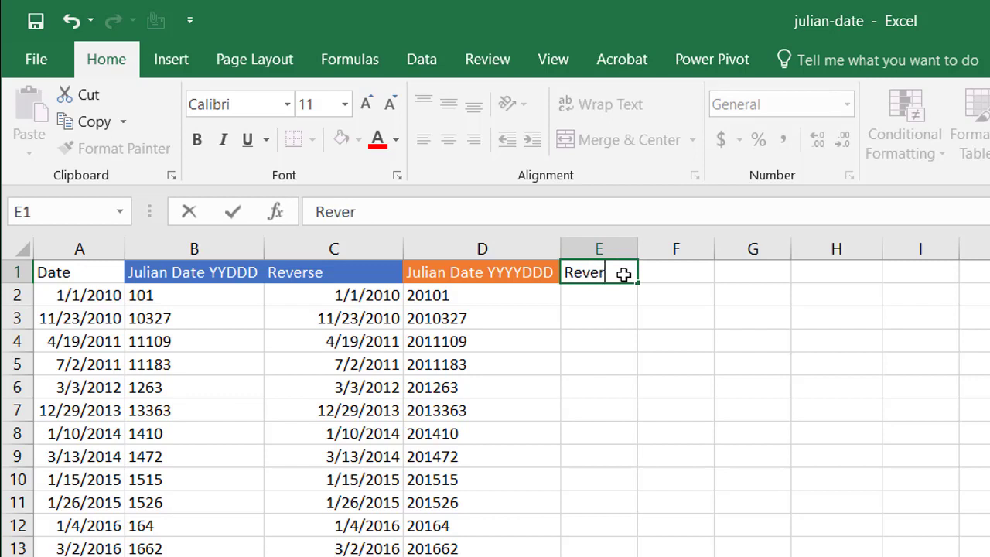
{"action": "key", "text": "ctrl+Return"}
{"action": "key", "text": "Return"}
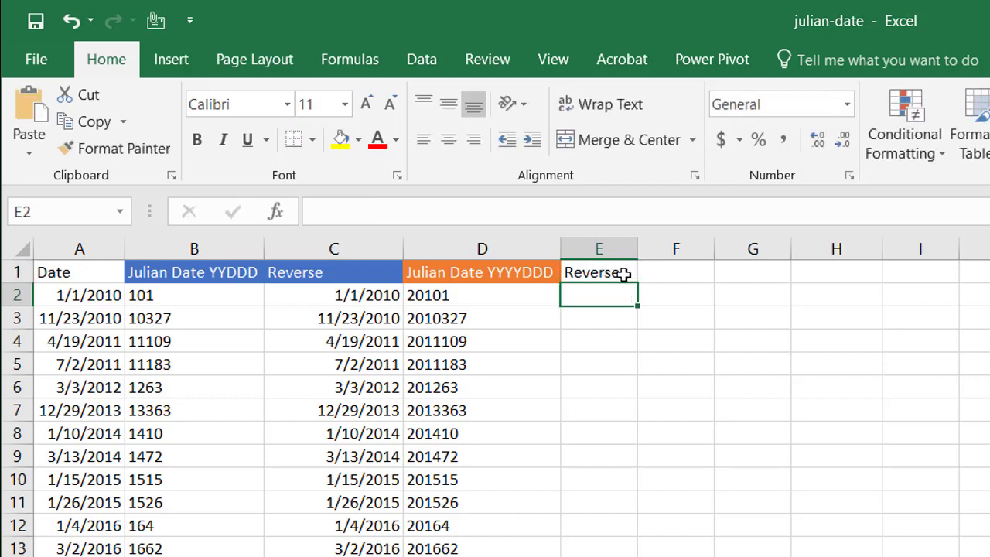
Begin a DATE formula in E2 with LEFT(D2,4) as the year argument and 1 as the month.
{"action": "type", "text": "=date"}
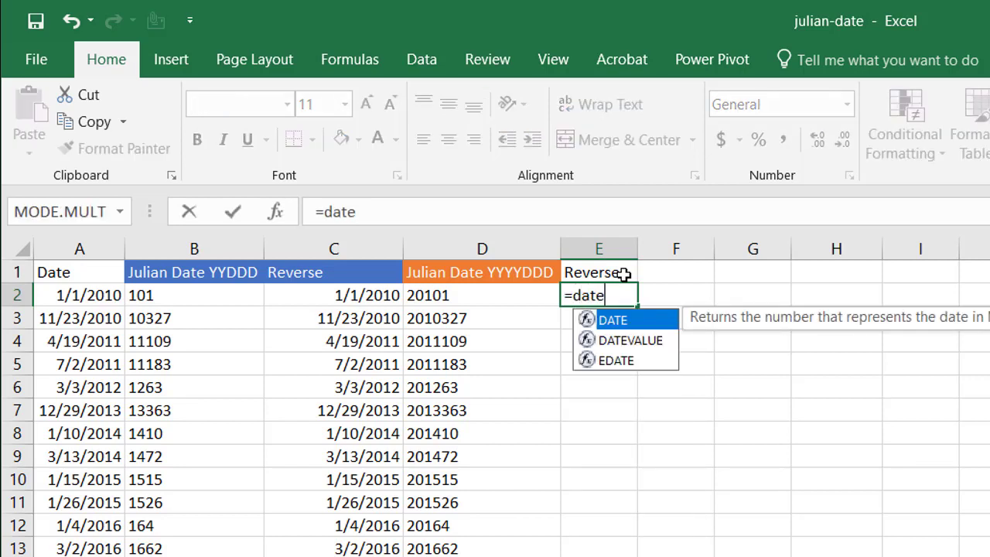
{"action": "key", "text": "Tab"}
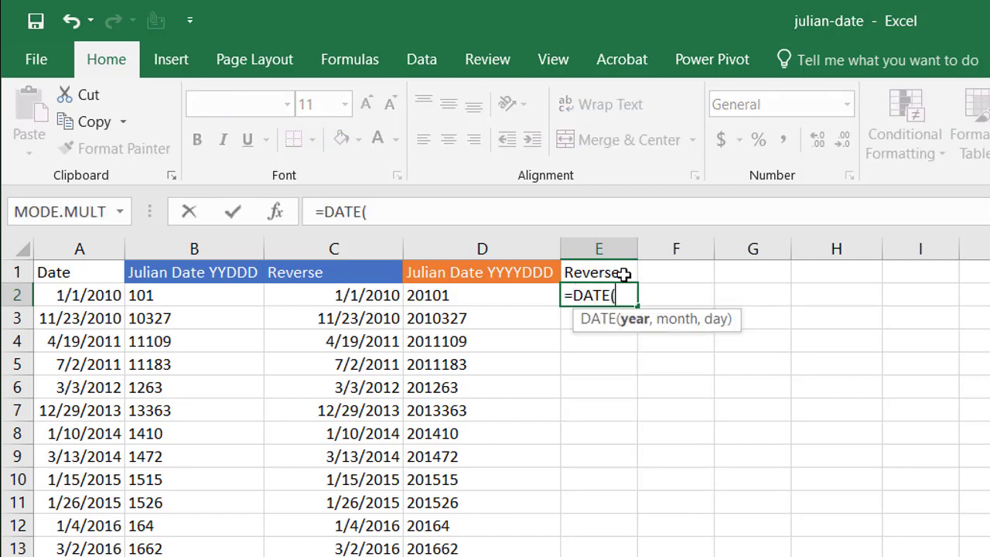
{"action": "type", "text": "left"}
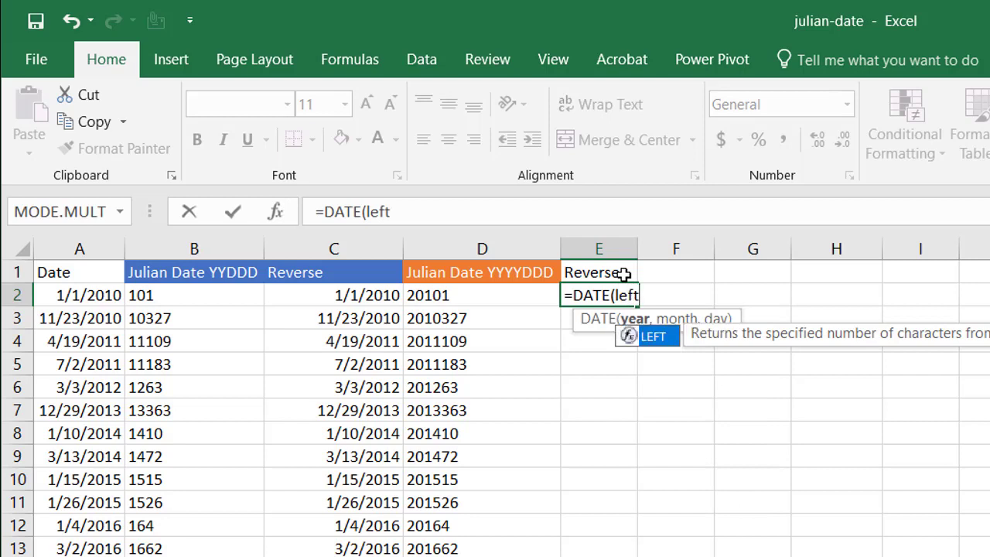
{"action": "key", "text": "Tab"}
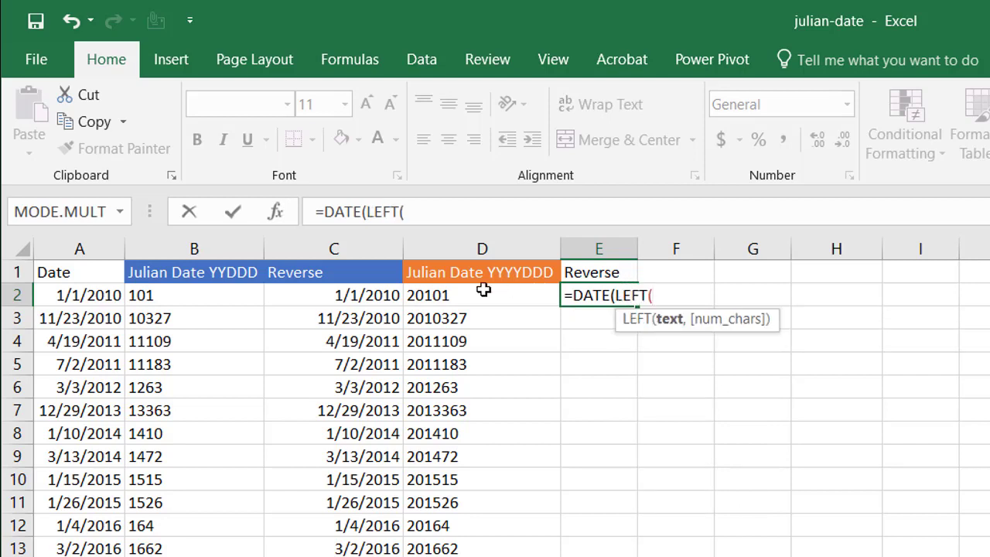
{"action": "left_click", "coordinate": [448, 297]}
{"action": "type", "text": ","}
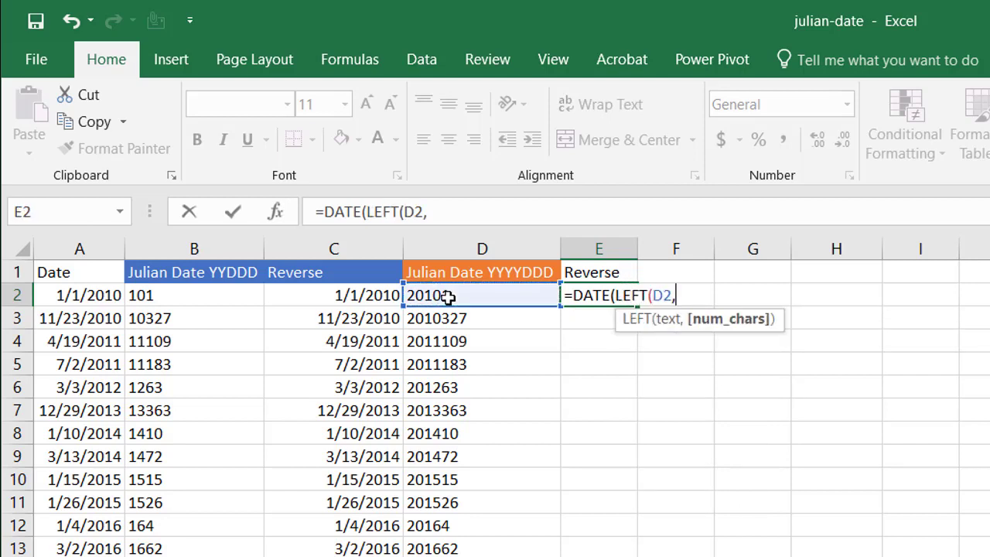
{"action": "type", "text": "4)"}
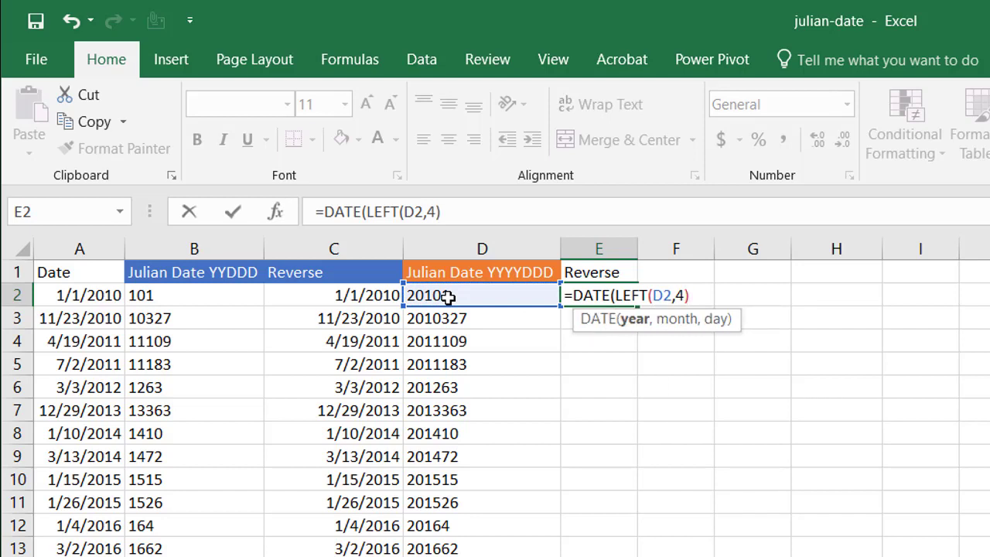
{"action": "type", "text": ","}
{"action": "type", "text": "1"}
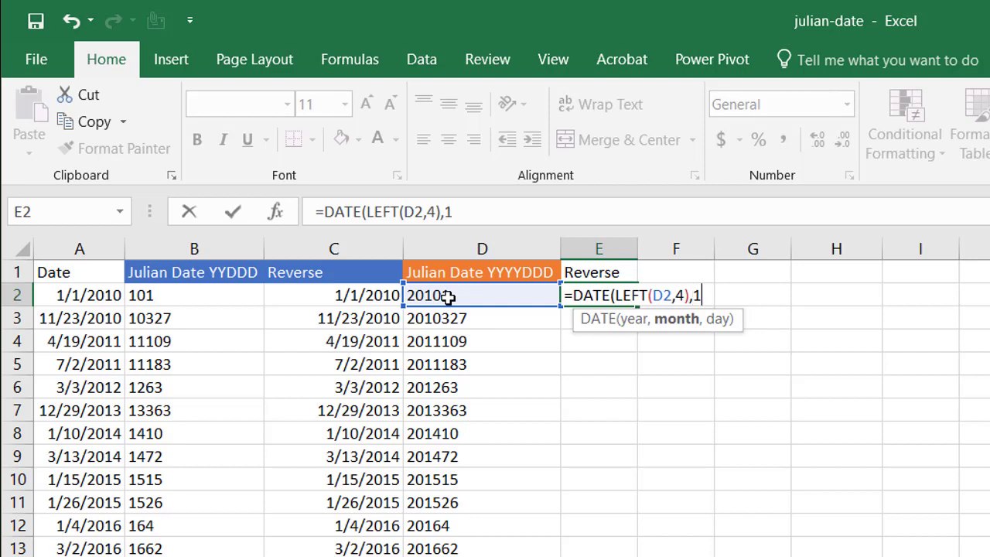
Add MID(D25,5,3) as the day argument and enter the E2 formula, accepting the proposed closing parenthesis.
{"action": "type", "text": ",mo"}
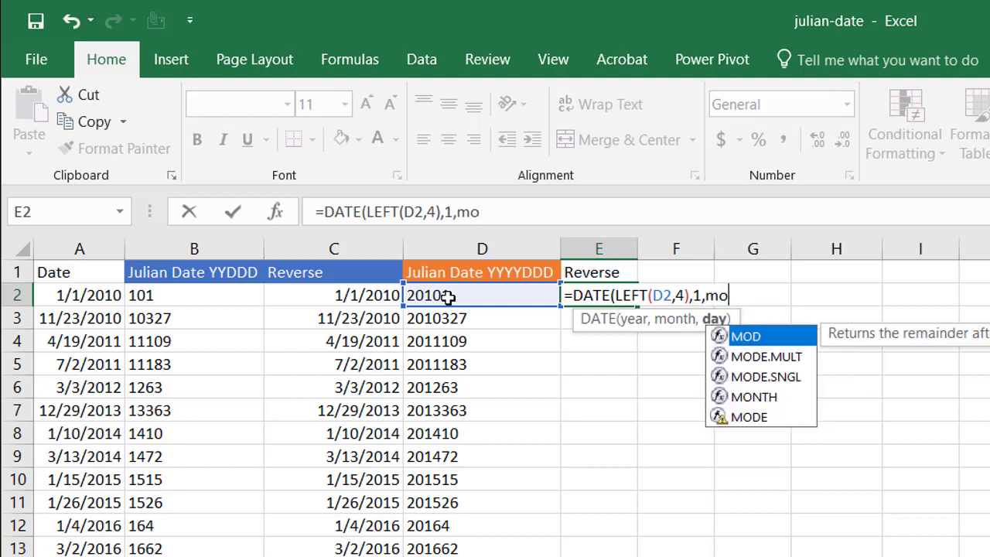
{"action": "key", "text": "BackSpace"}
{"action": "type", "text": "id("}
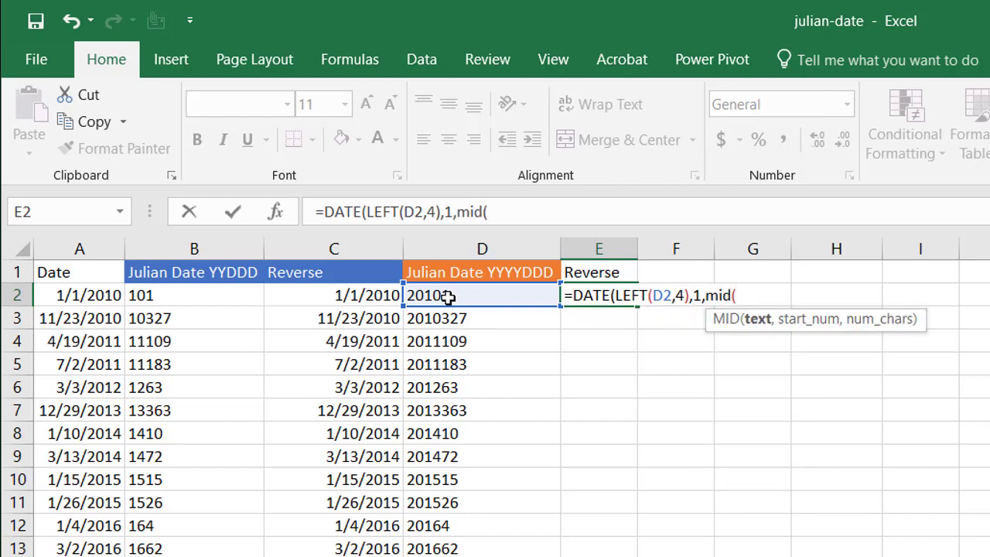
{"action": "left_click", "coordinate": [433, 294]}
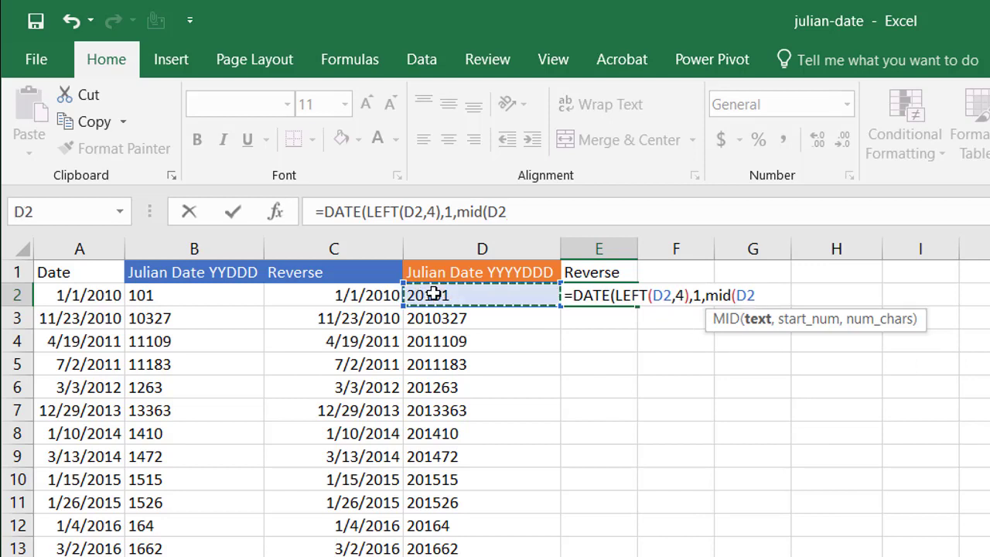
{"action": "type", "text": "5"}
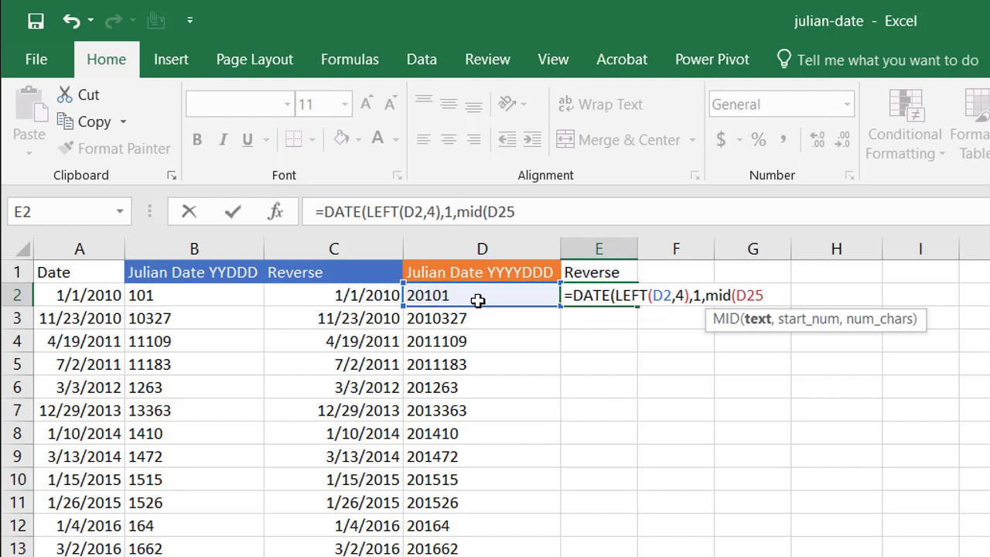
{"action": "type", "text": ","}
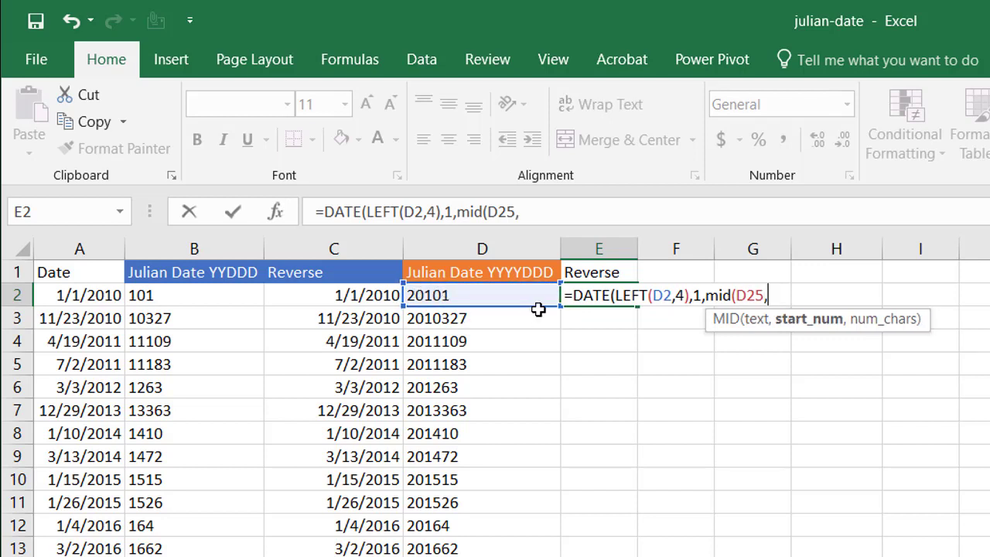
{"action": "type", "text": "5,3"}
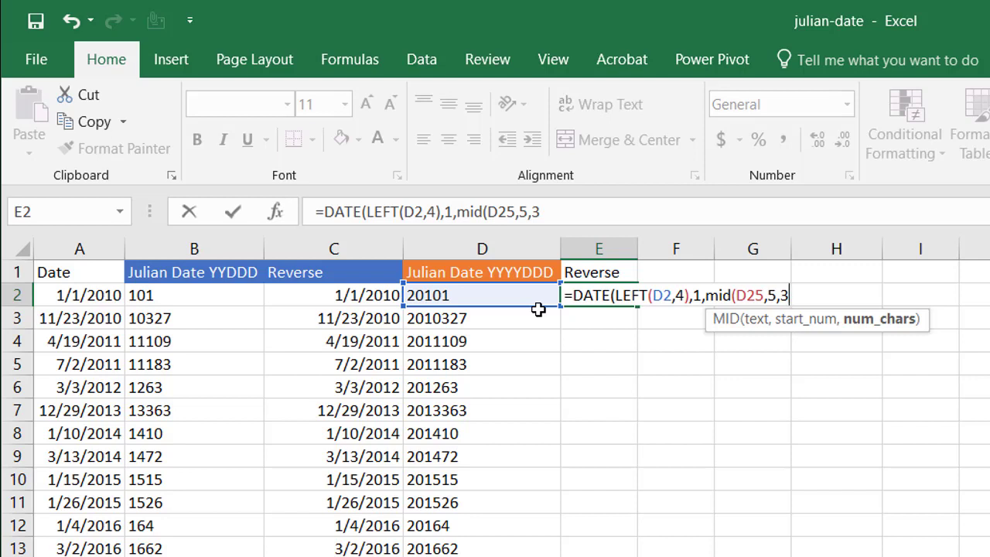
{"action": "type", "text": ")"}
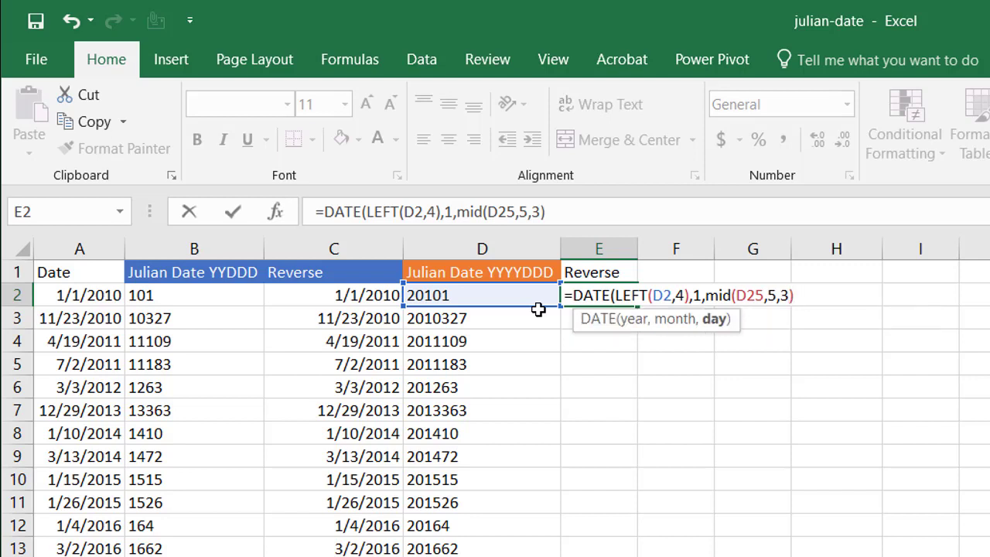
{"action": "key", "text": "Return"}
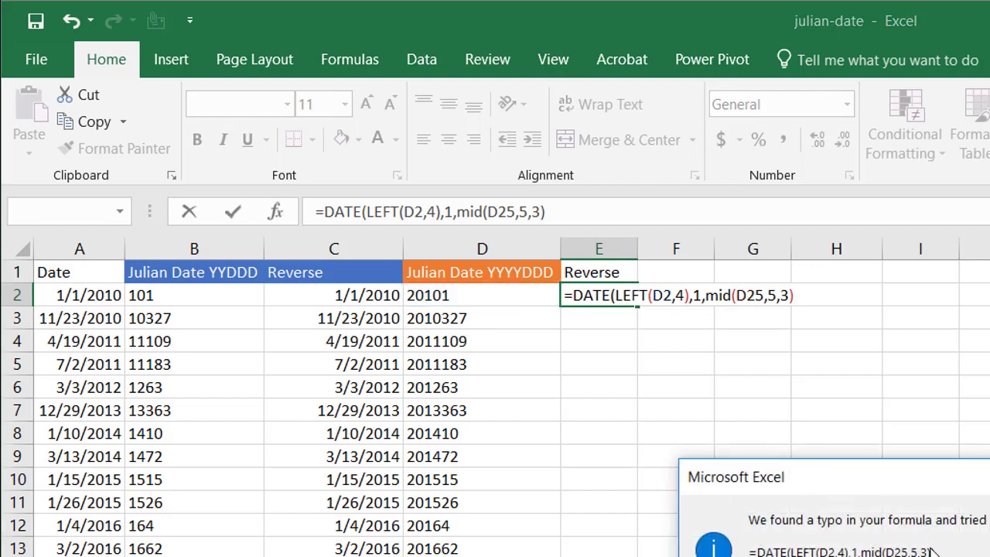
{"action": "key", "text": "Return"}
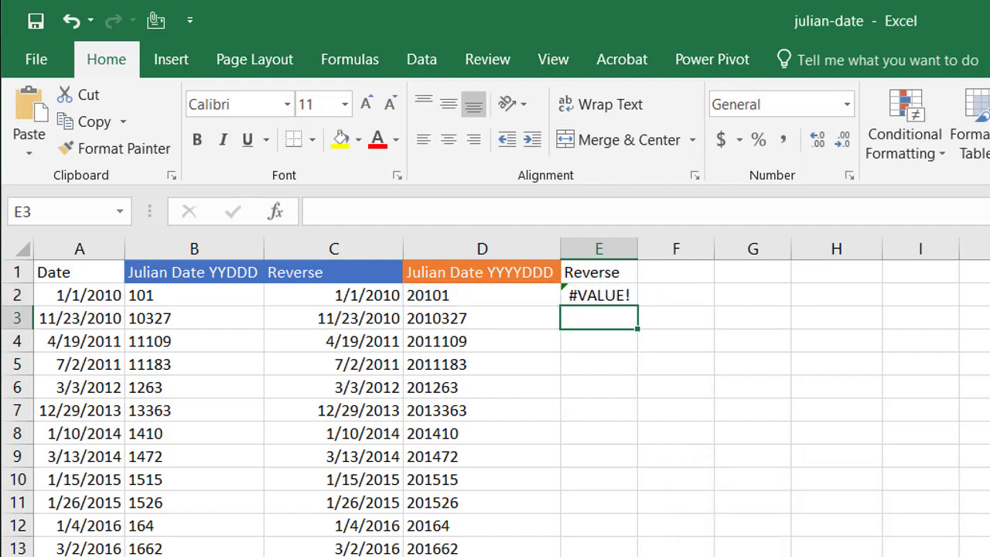
Correct the MID reference in the E2 formula from D25 to D2.
{"action": "left_click", "coordinate": [607, 292]}
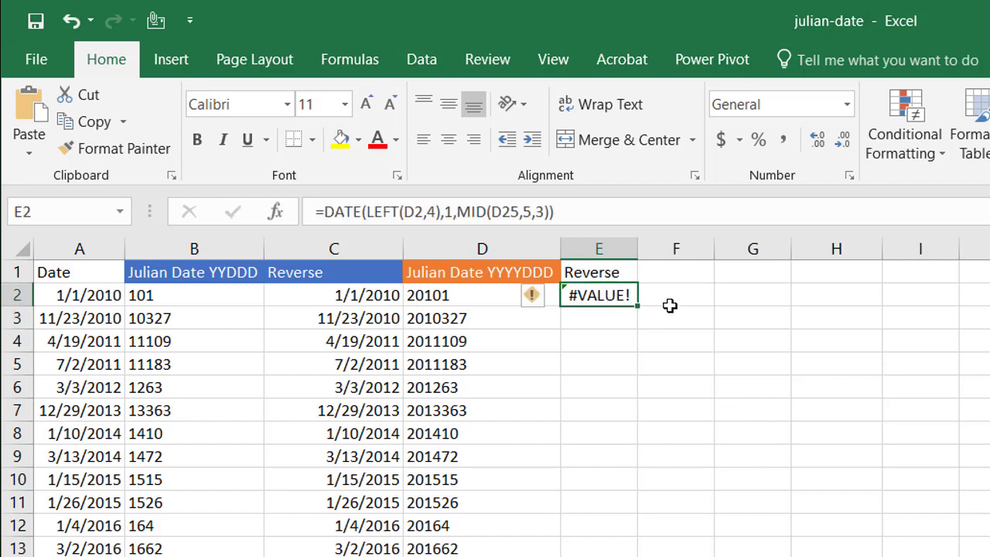
{"action": "left_click", "coordinate": [518, 211]}
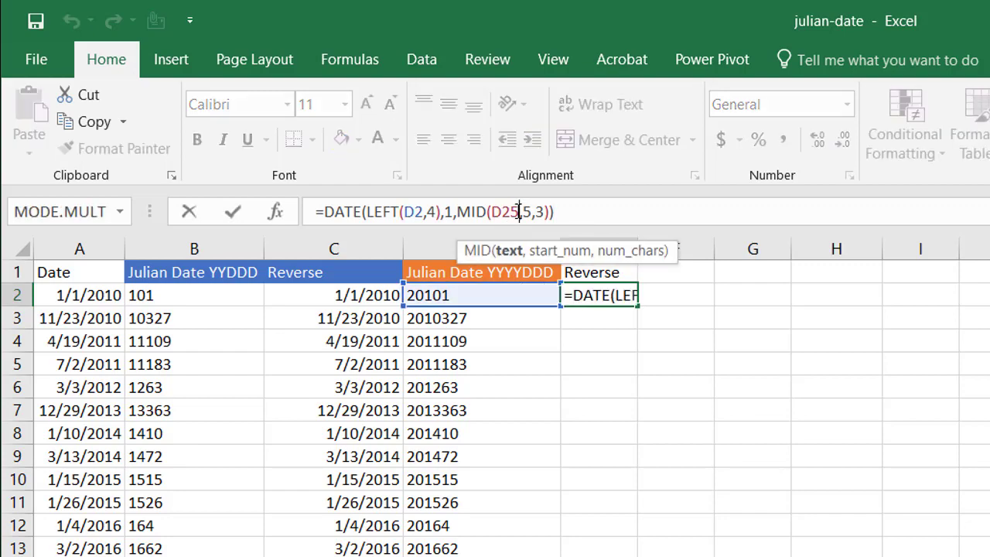
{"action": "key", "text": "BackSpace"}
{"action": "key", "text": "Return"}
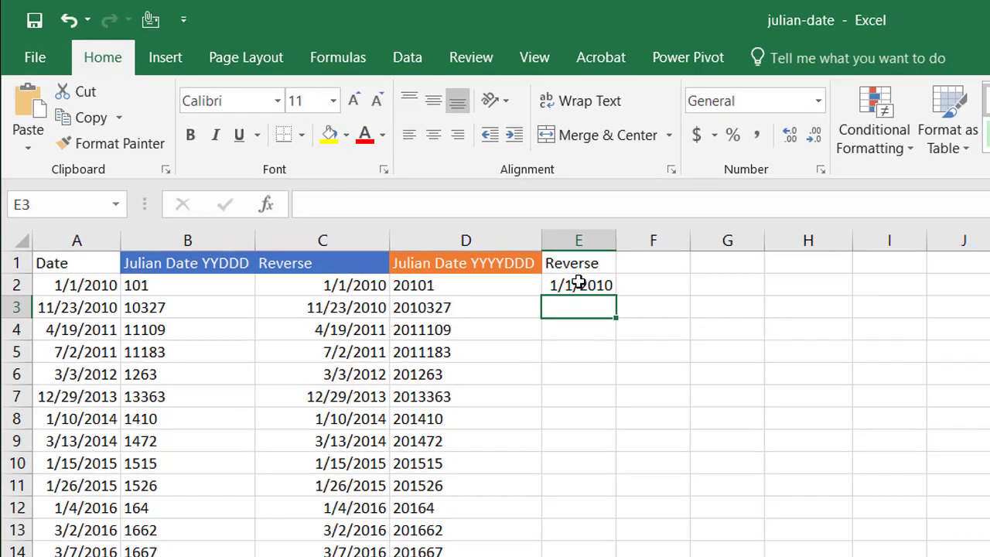
Fill the E2 formula down the Reverse column to row 18 and autofit the width of column E.
{"action": "left_click", "coordinate": [578, 283]}
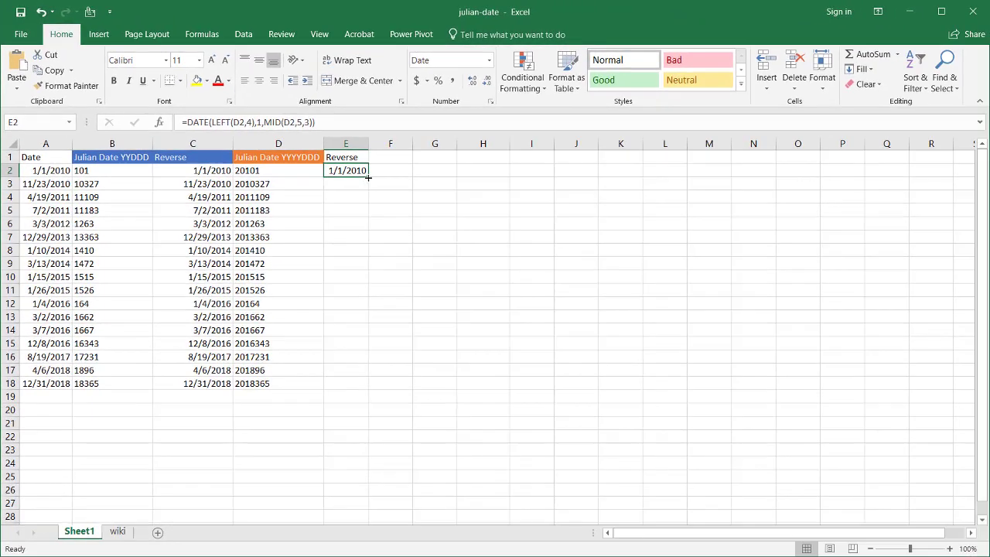
{"action": "double_click", "coordinate": [616, 296]}
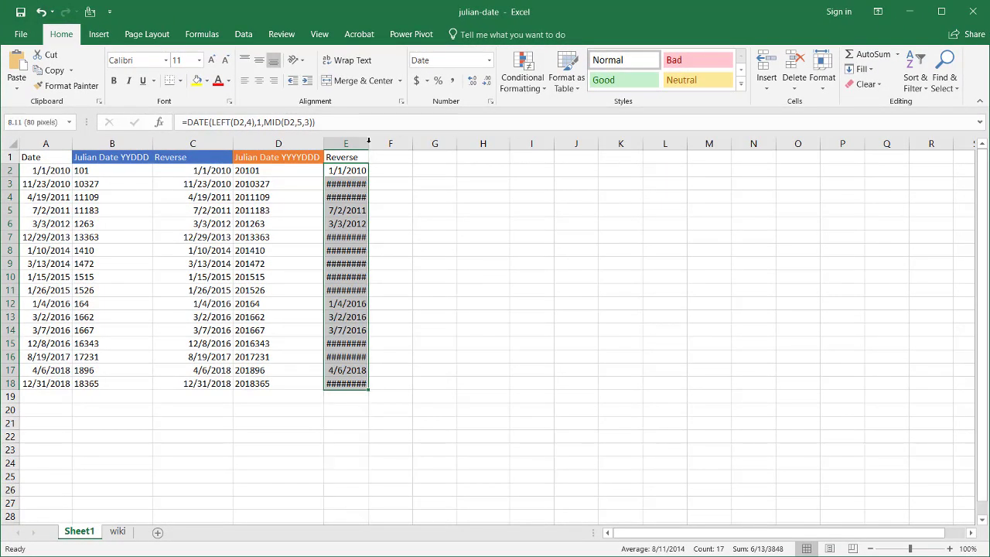
{"action": "double_click", "coordinate": [368, 143]}
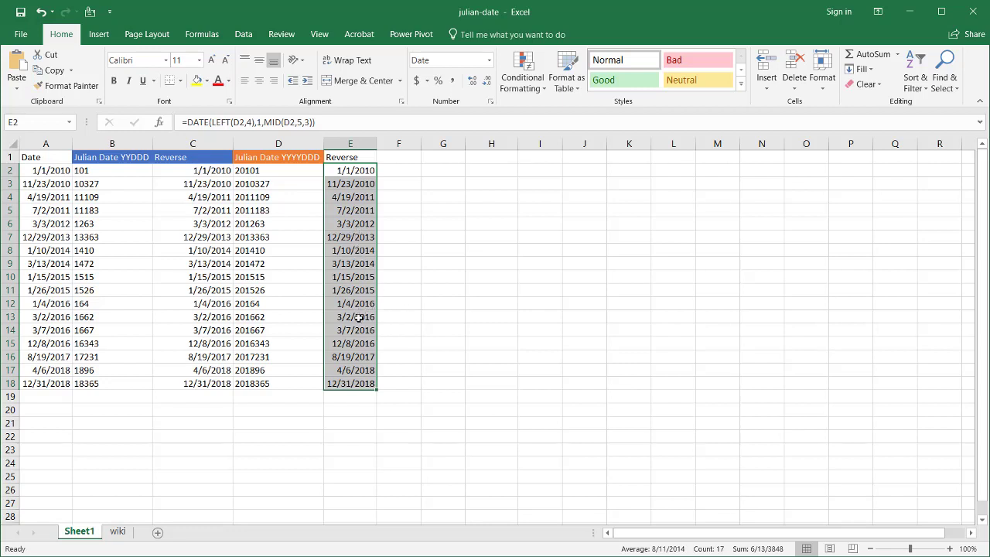
{"action": "left_click", "coordinate": [369, 348]}
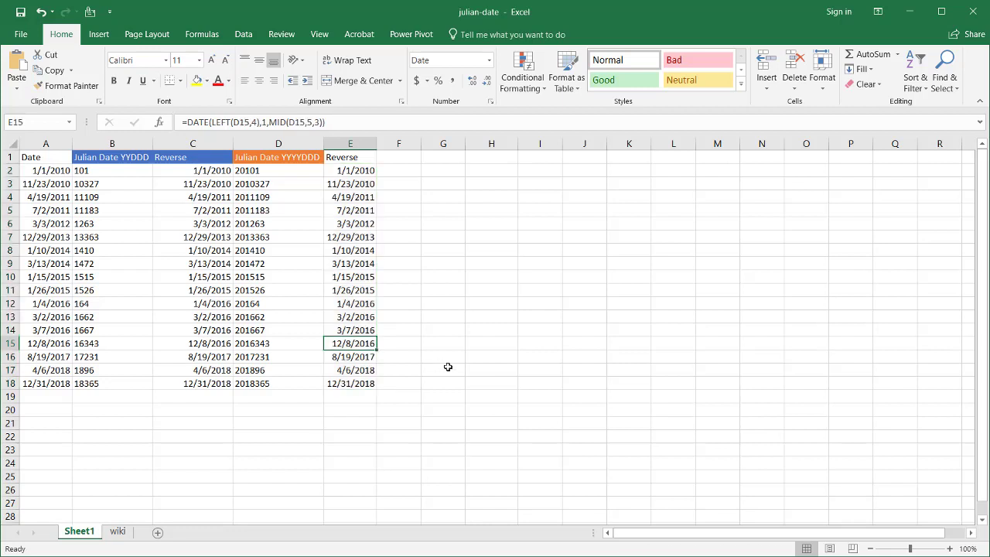